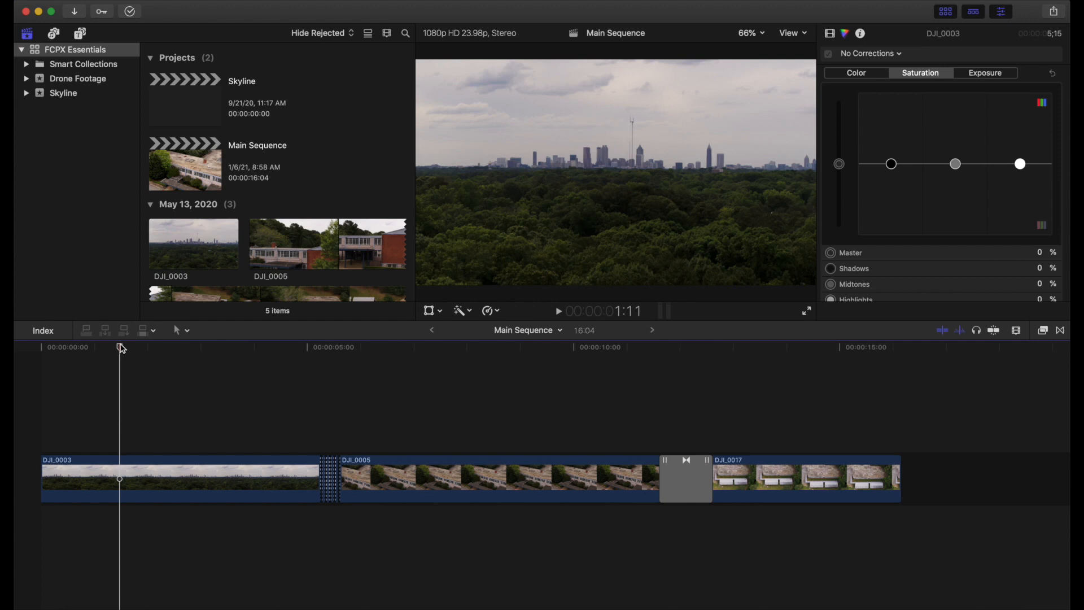
Select the DJI_0003 clip in the timeline and switch the workspace layout to Color & Effects.
click(103, 466)
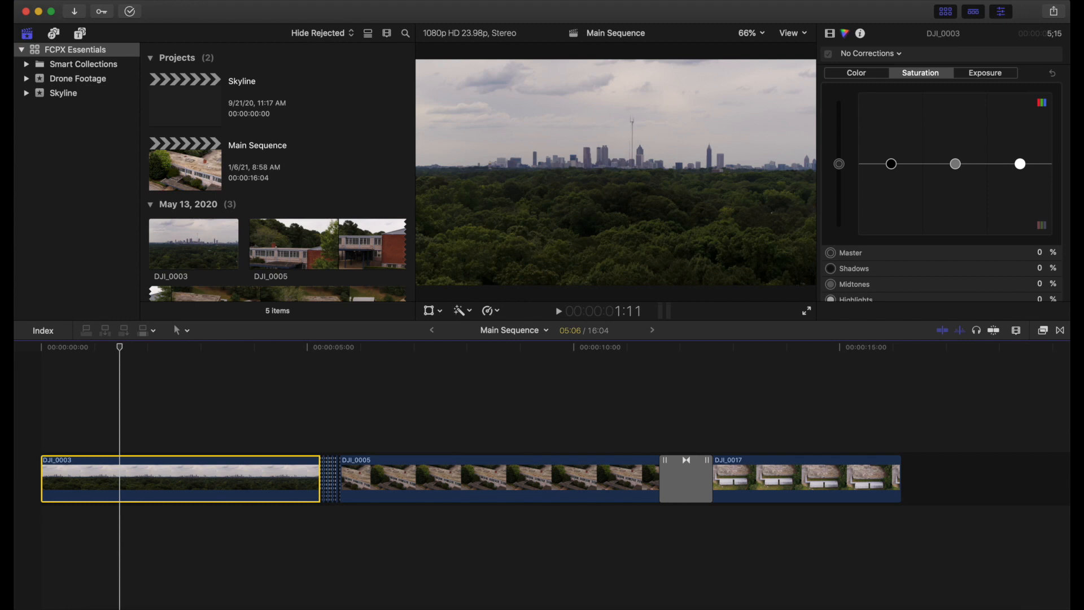
click(343, 0)
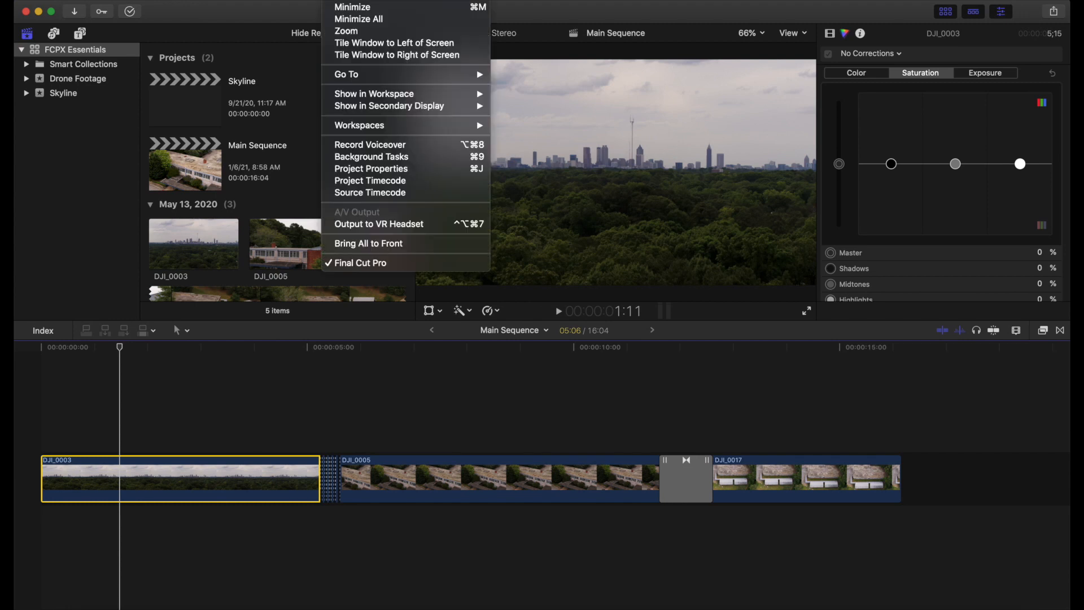
mouse_move(373, 127)
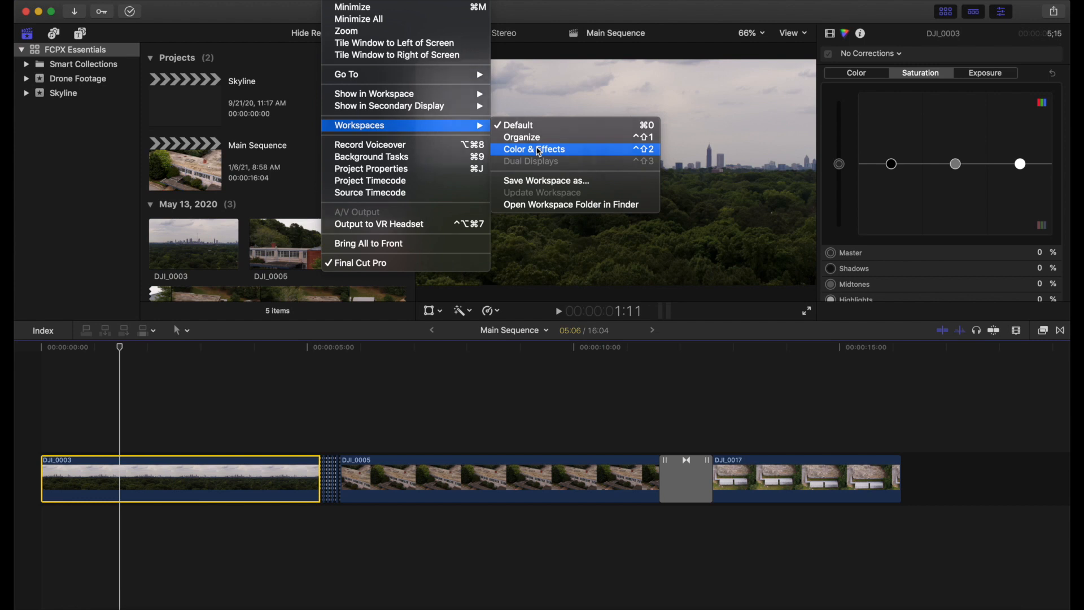
click(539, 152)
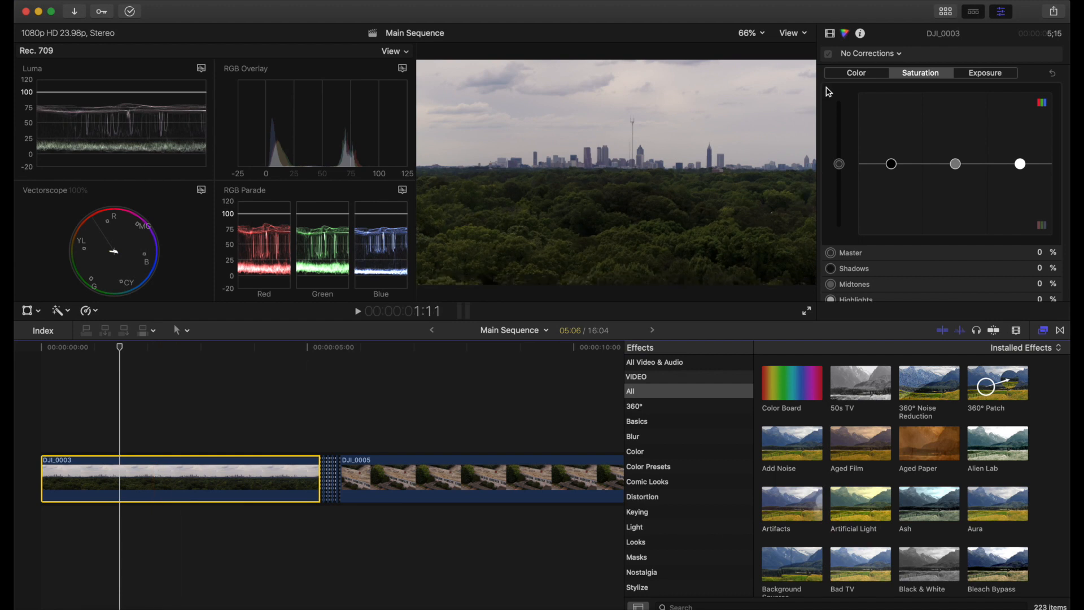
Park the playhead at 2:01 on the DJI_0003 clip and add a Color Wheels correction to it.
click(286, 374)
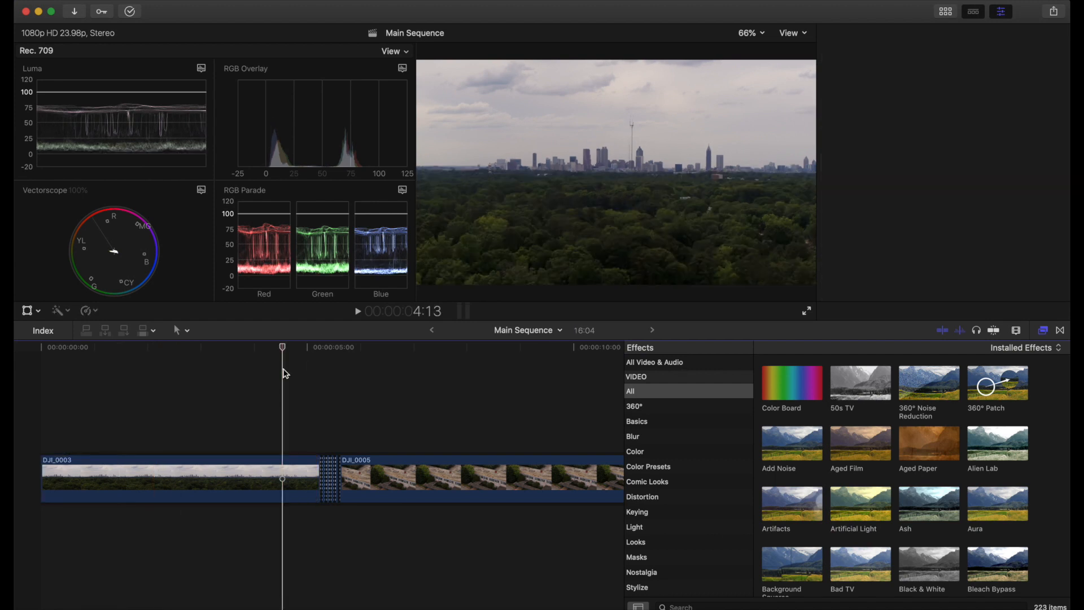
click(152, 350)
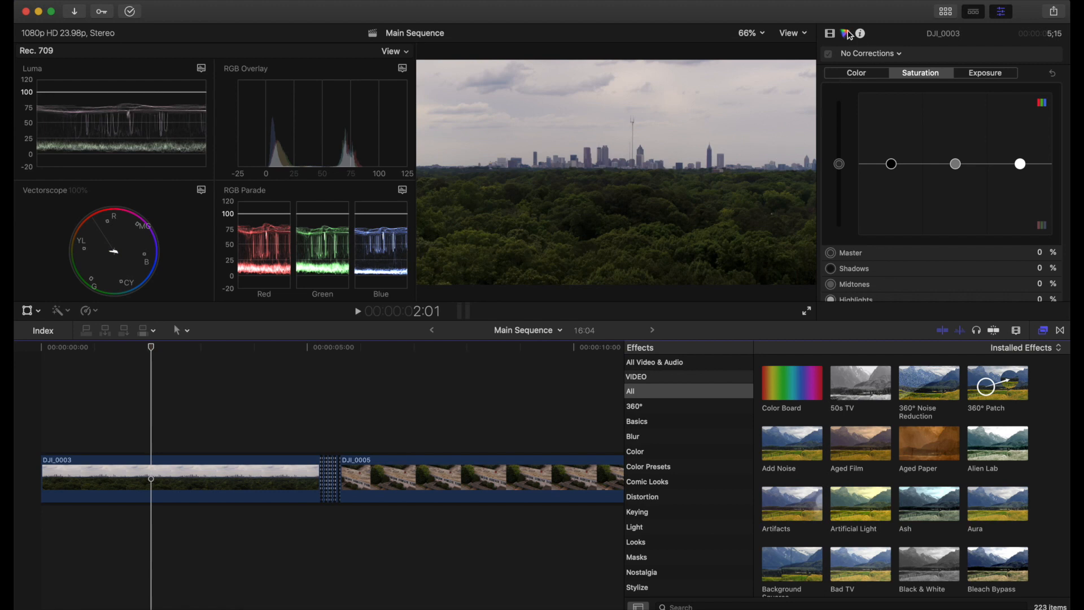
click(863, 55)
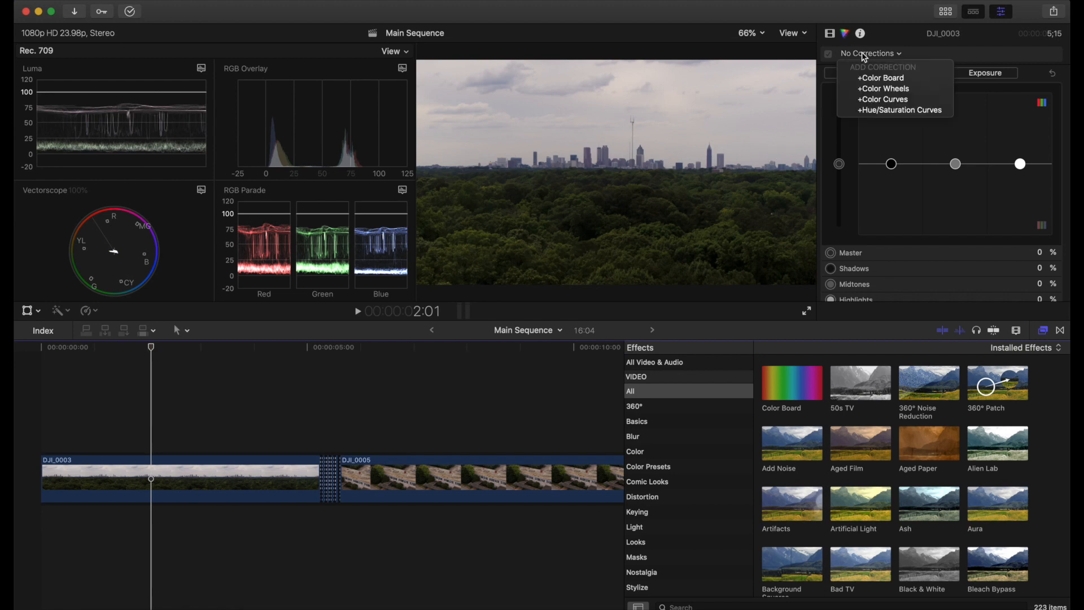
click(872, 89)
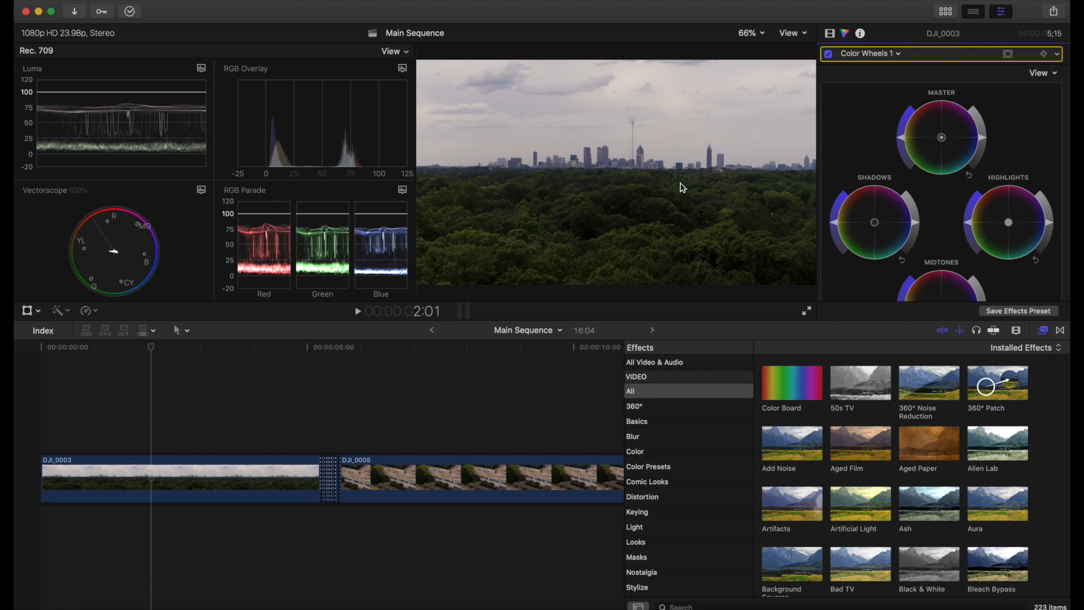
Raise the brightness of the highlights moderately and the midtones slightly, and lower the shadows brightness a touch on the skyline clip.
drag(1052, 225, 1039, 183)
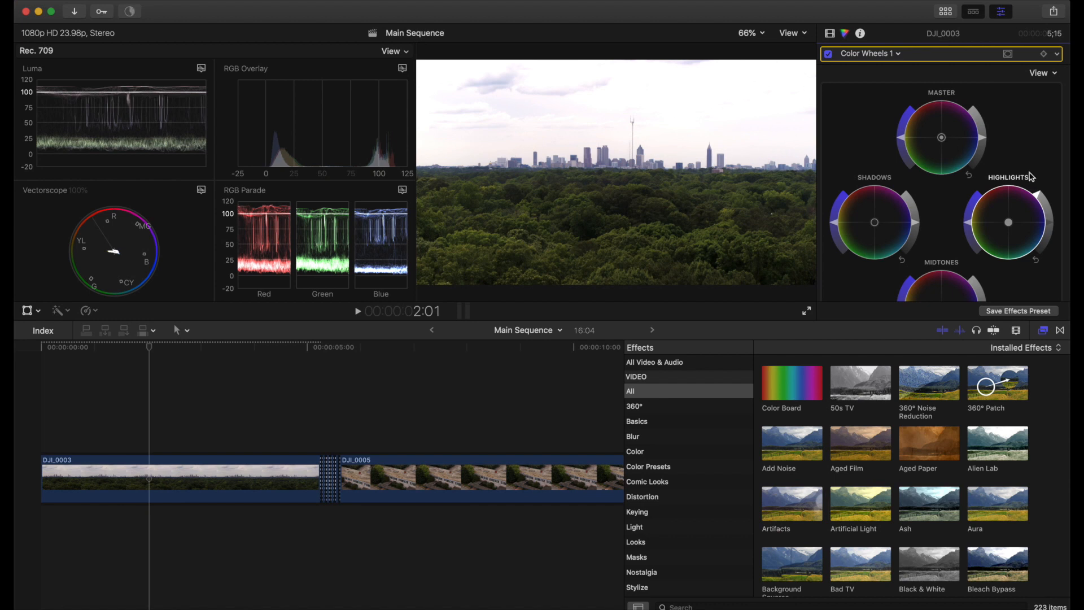
drag(1041, 199, 1069, 213)
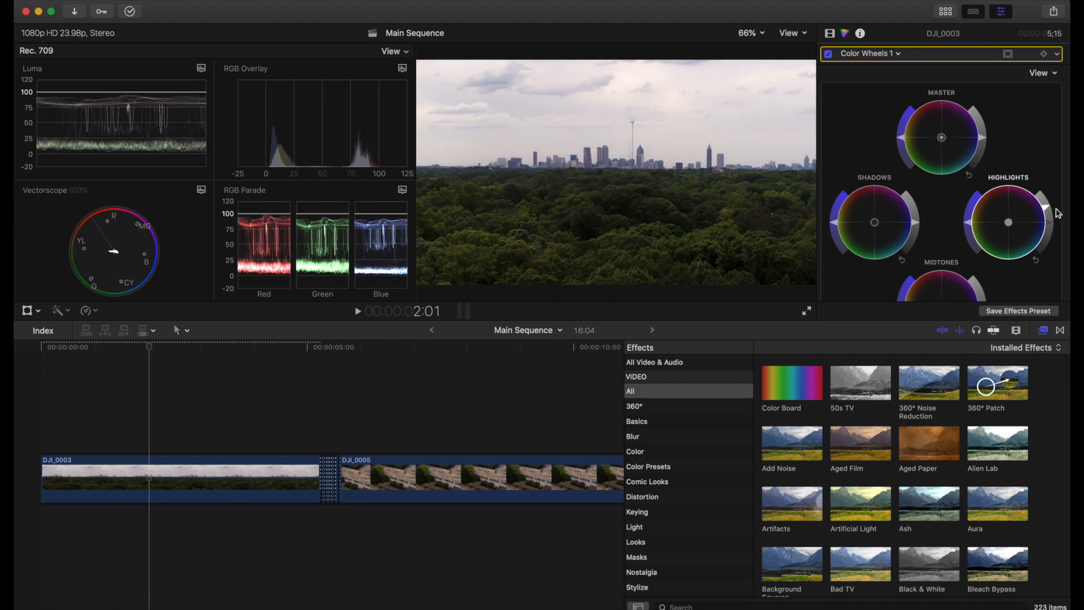
drag(1048, 210, 1067, 209)
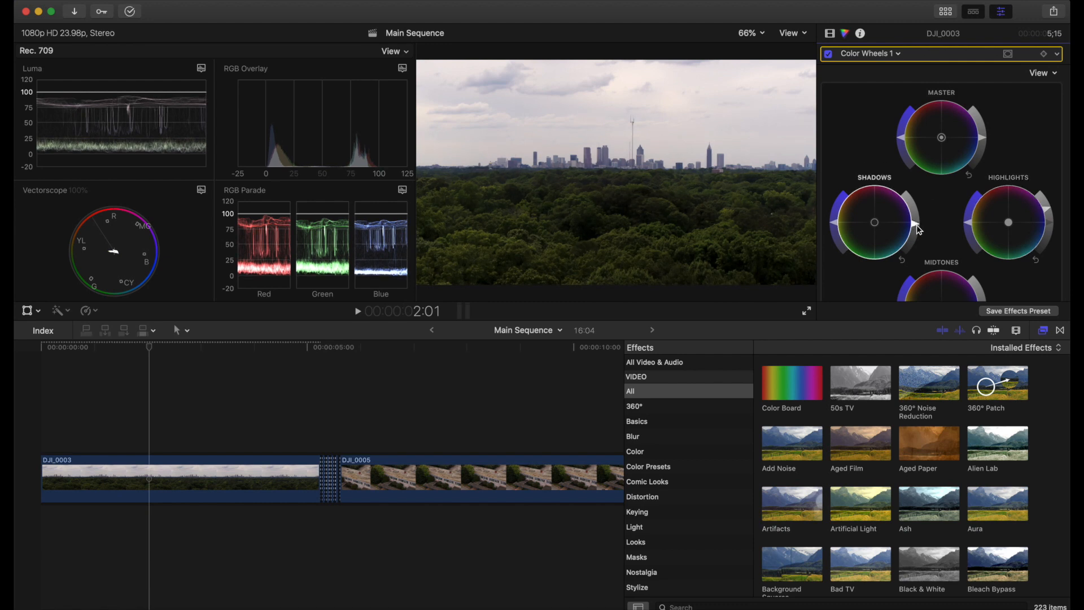
scroll(944, 241, down, 3)
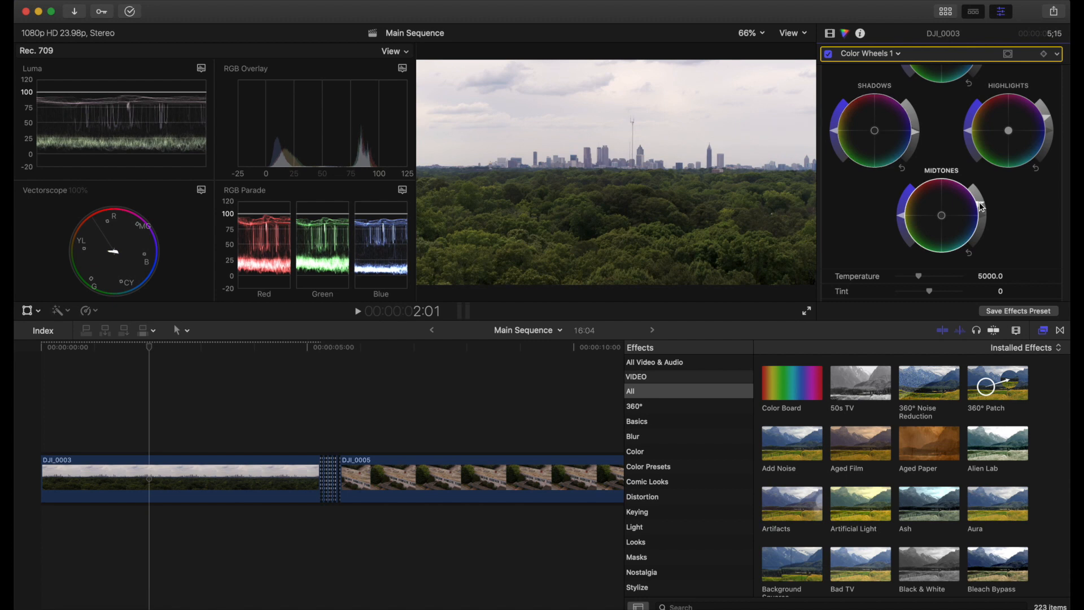
click(918, 138)
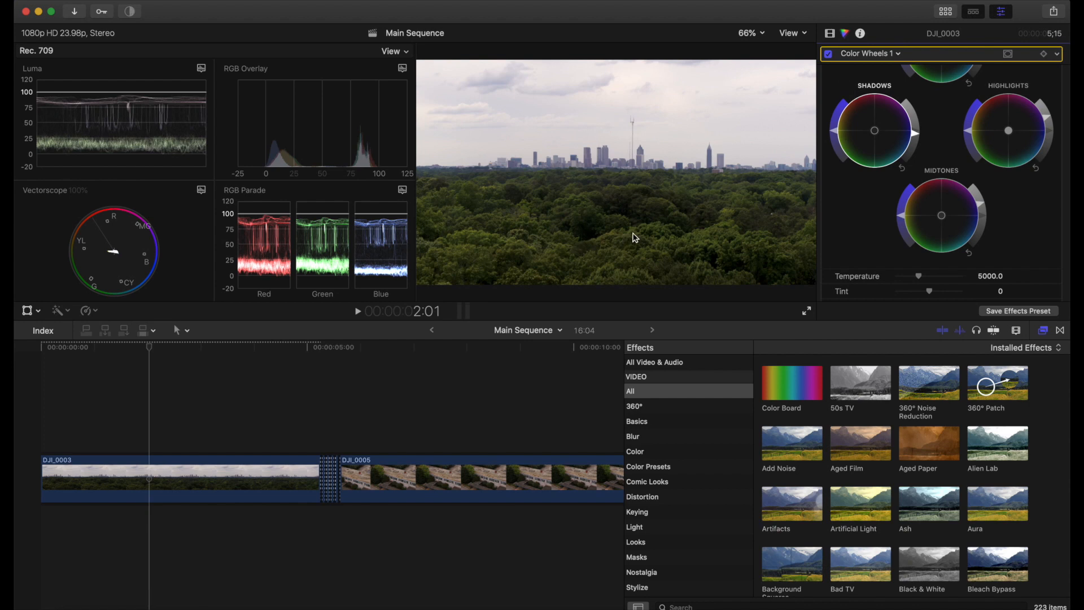
Compare the skyline image with the Color Wheels 1 correction turned off and on.
click(829, 55)
click(829, 54)
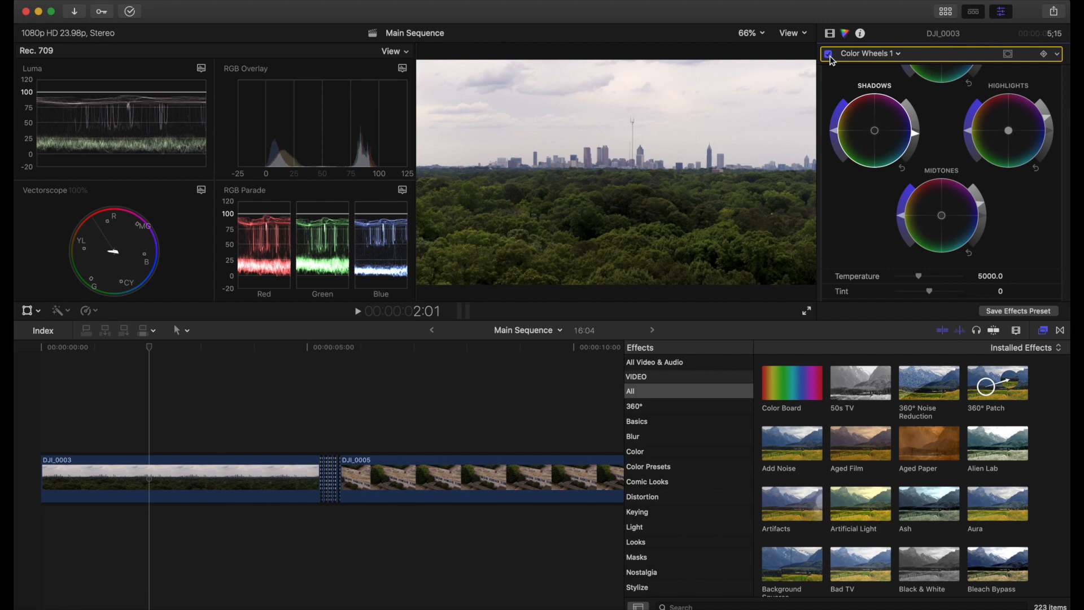
click(829, 54)
click(829, 54)
Try shifting the master color balance toward green, and reset the master wheel.
scroll(921, 121, up, 4)
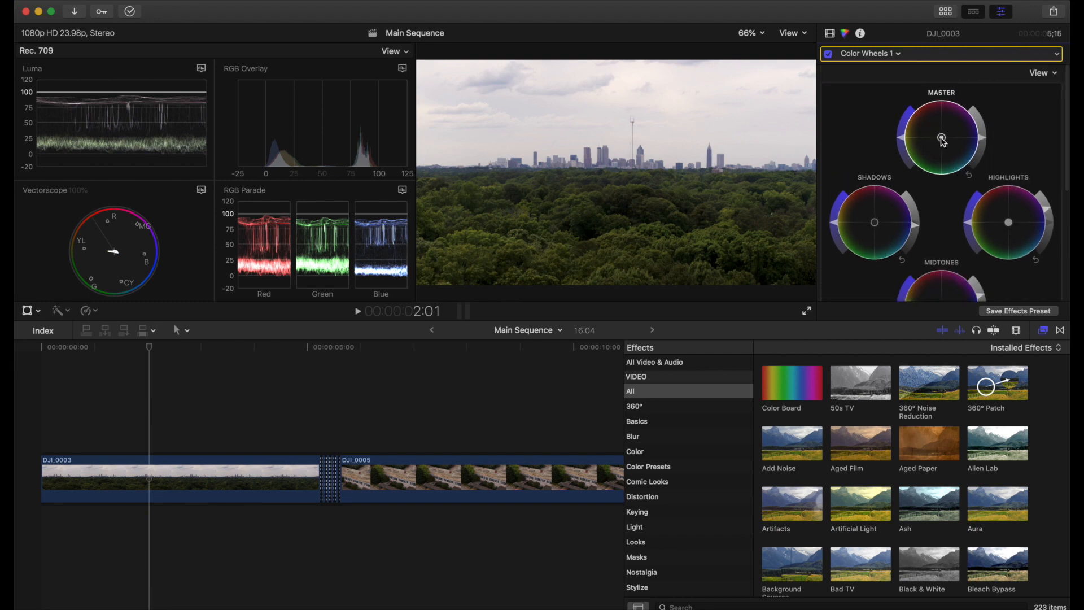
drag(943, 140, 906, 156)
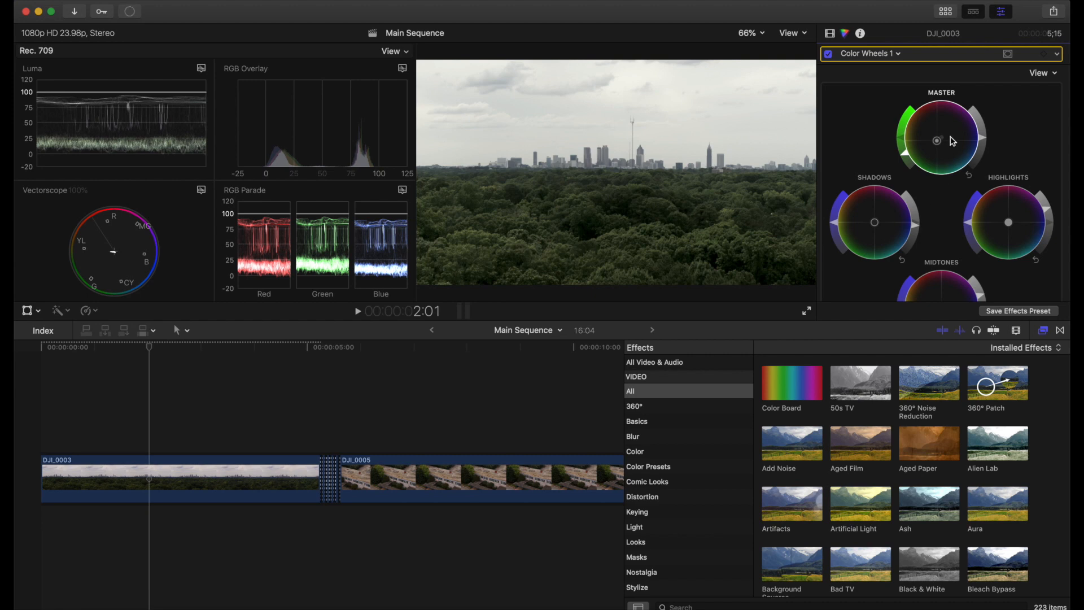
click(970, 176)
Test a strong increase of the master saturation, and bring it back to just above neutral.
click(942, 137)
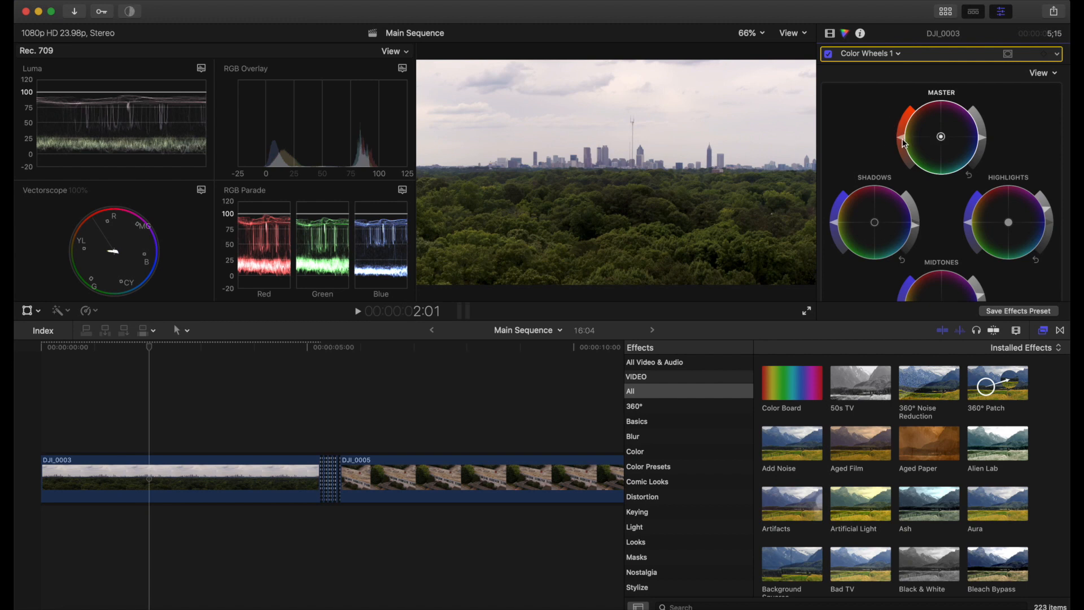
drag(906, 144, 915, 113)
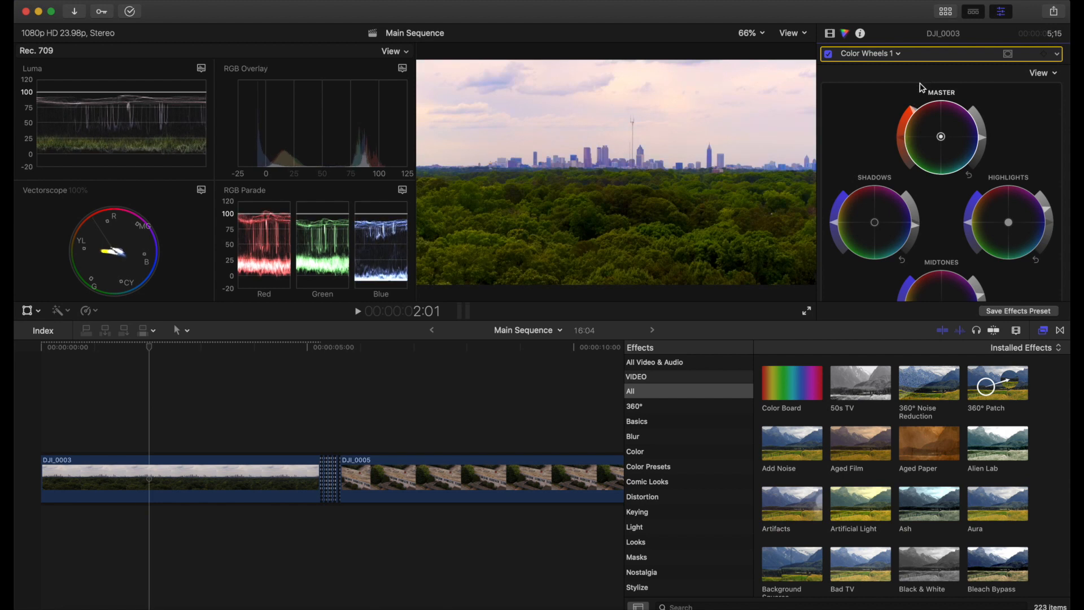
drag(914, 112, 907, 139)
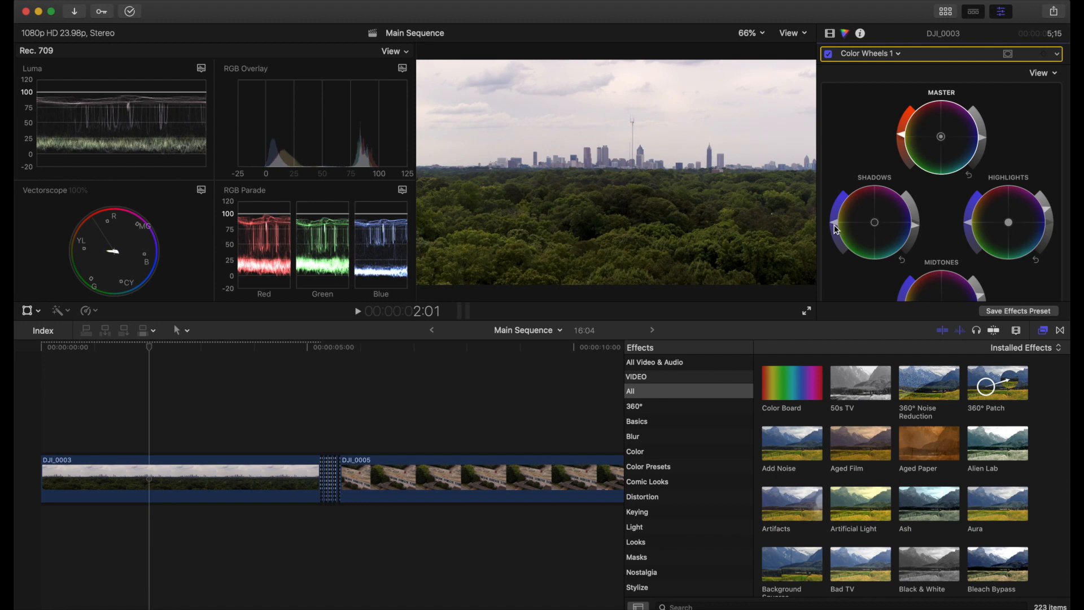
Try raising the shadows saturation, and bring it back to neutral.
scroll(834, 226, down, 2)
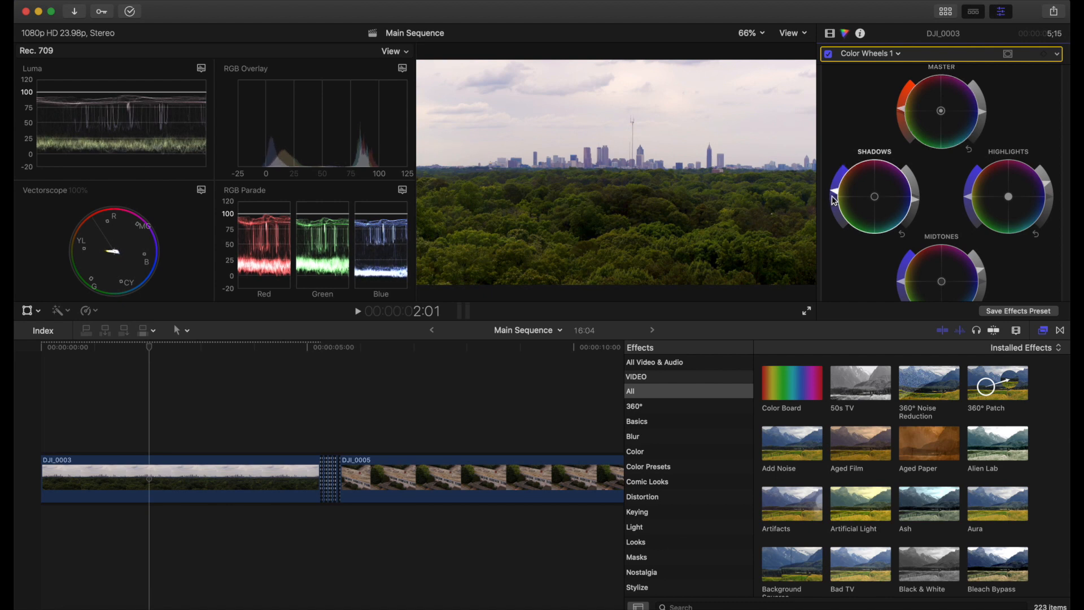
mouse_move(834, 194)
mouse_down()
mouse_move(841, 172)
mouse_move(834, 188)
mouse_up()
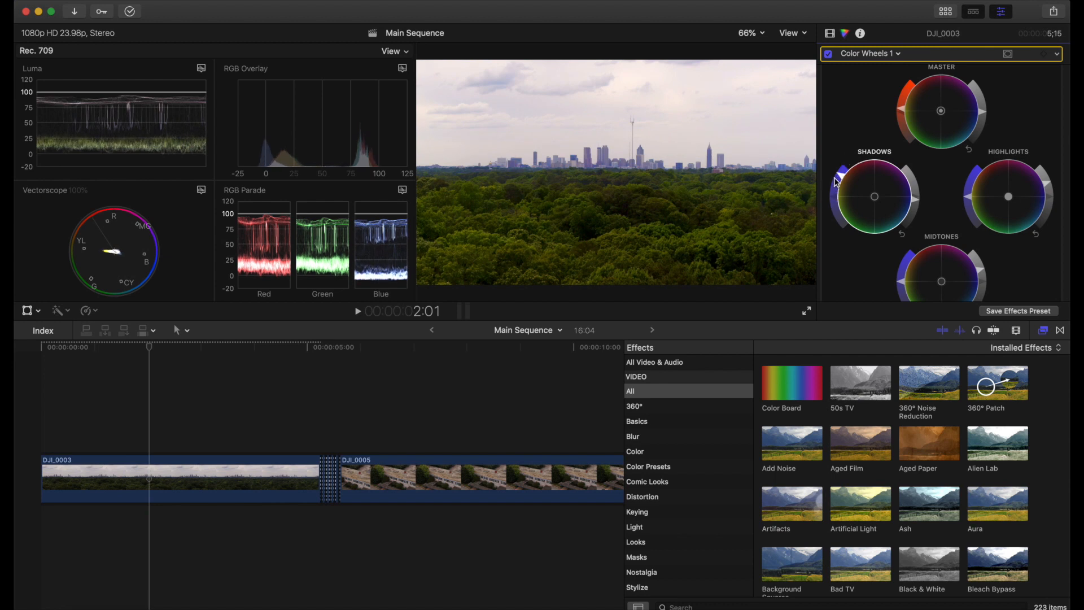
mouse_move(833, 185)
mouse_down()
mouse_move(838, 163)
mouse_move(830, 196)
mouse_up()
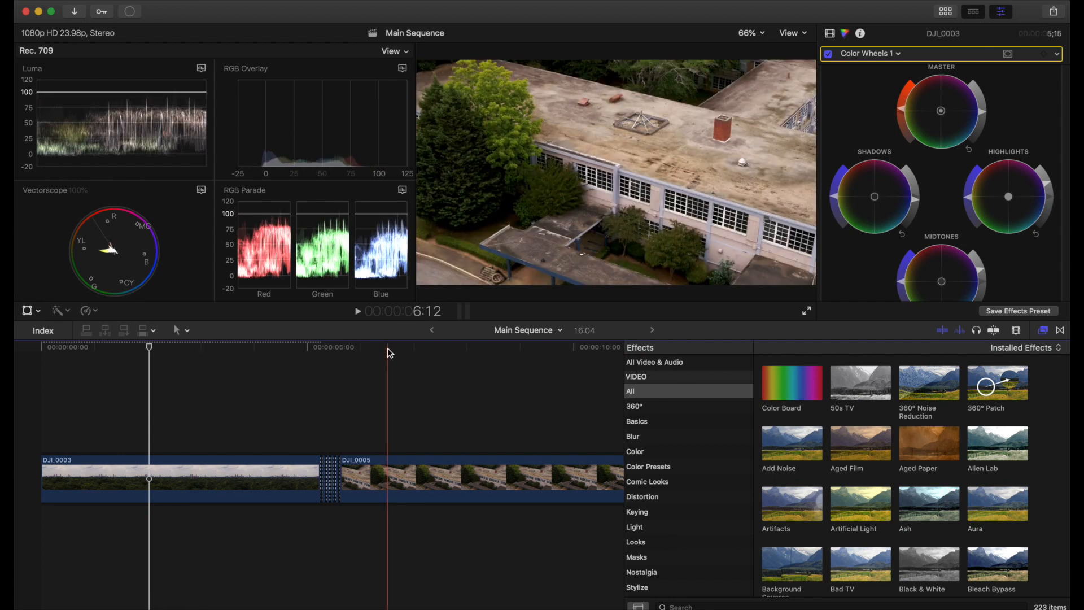
Park the playhead at 3:16 on the skyline clip and open its list of color corrections.
scroll(438, 351, right, 5)
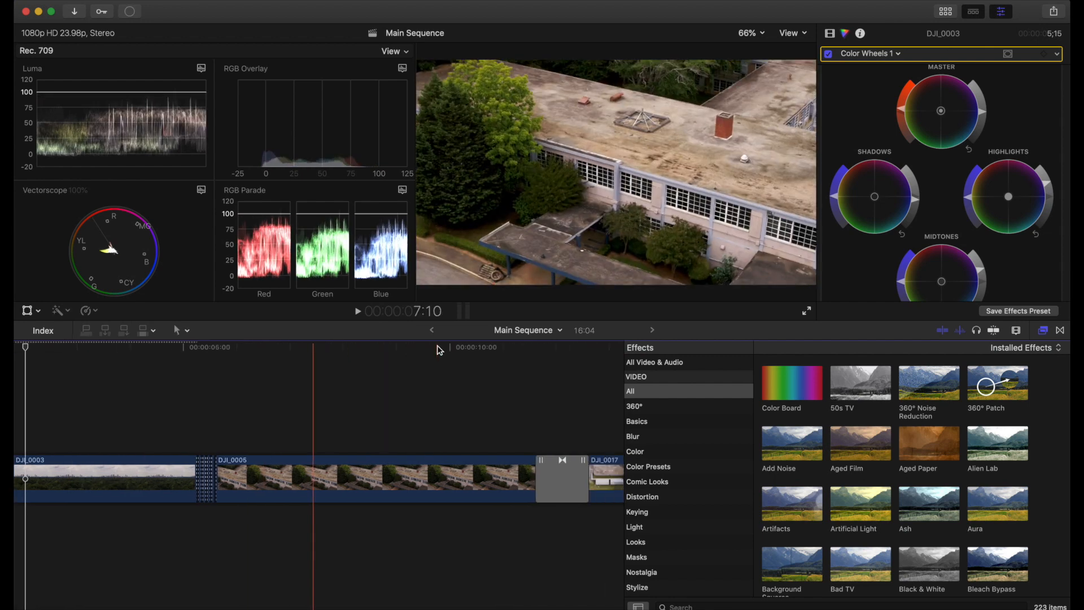
click(111, 350)
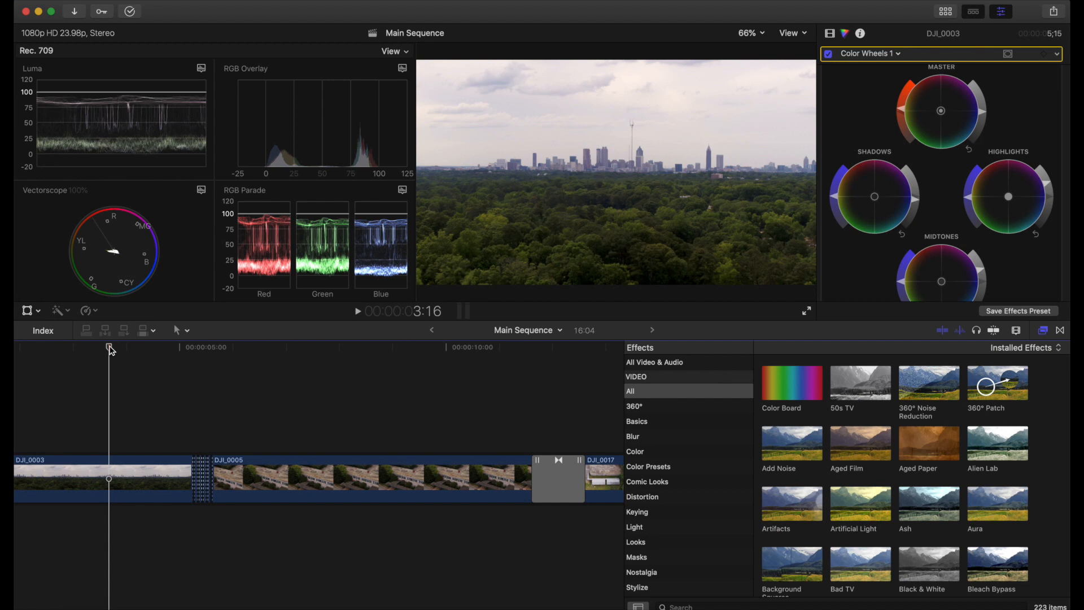
click(877, 57)
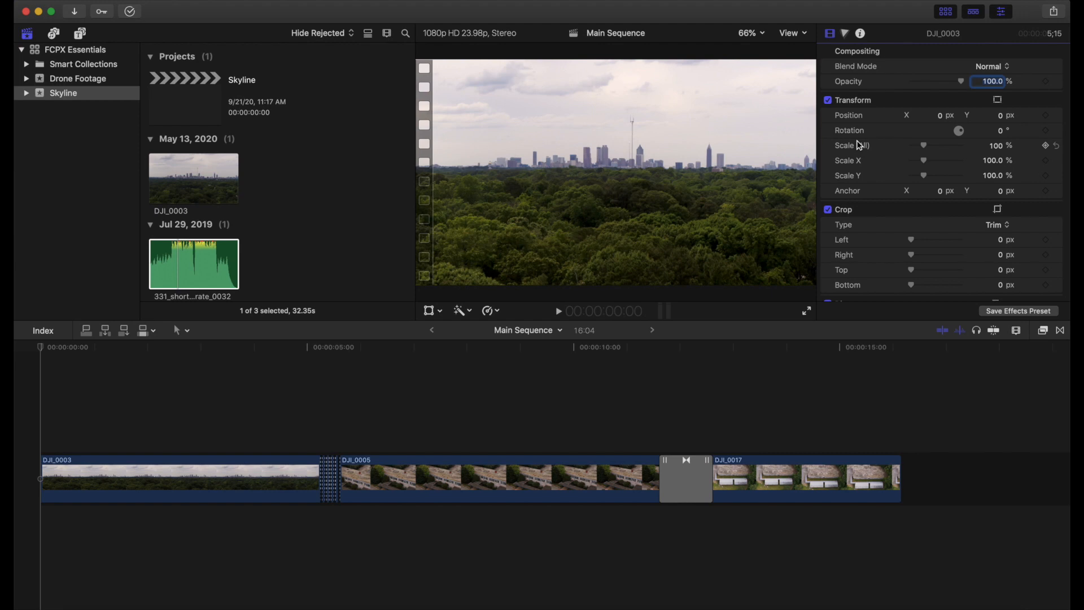
Connect the 331_short2_liberate_0032 music clip at the start of Main Sequence.
click(173, 262)
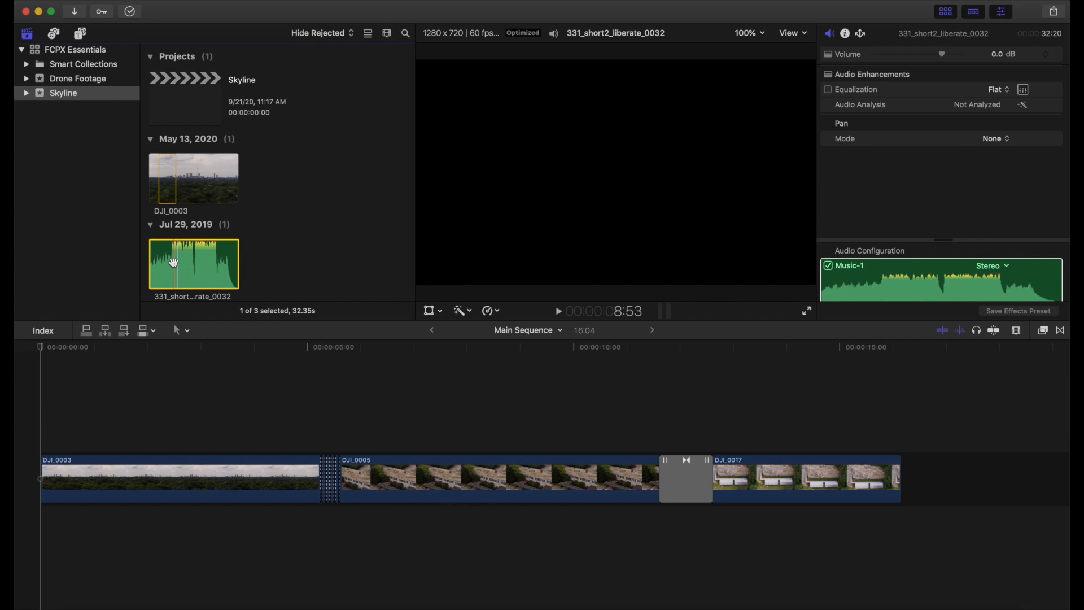
key(q)
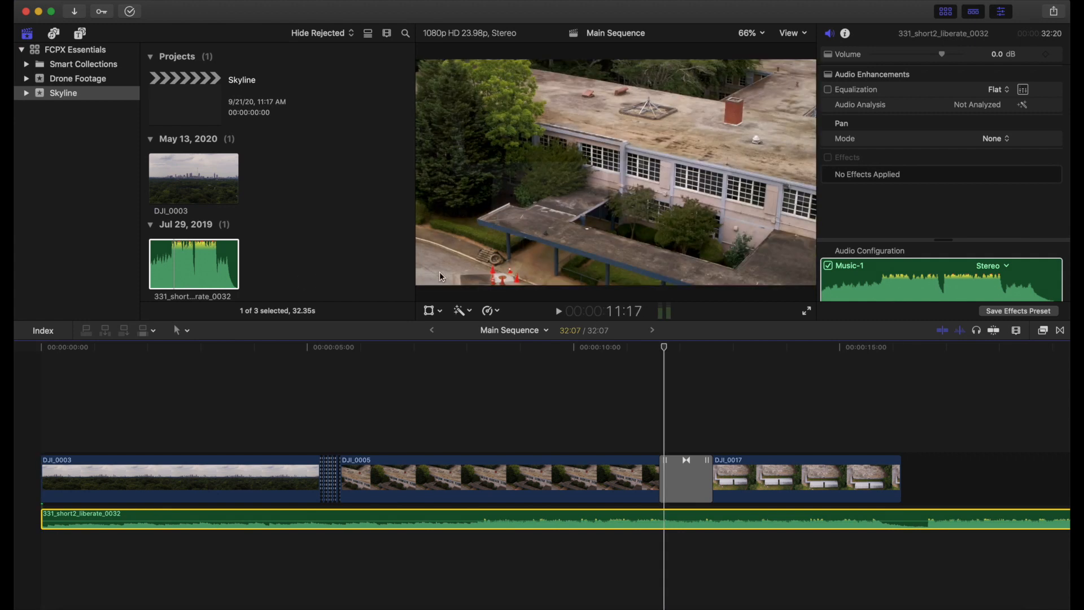
Play the sequence from 10:10 and again from about 5 seconds to check the music against the two transitions.
click(597, 346)
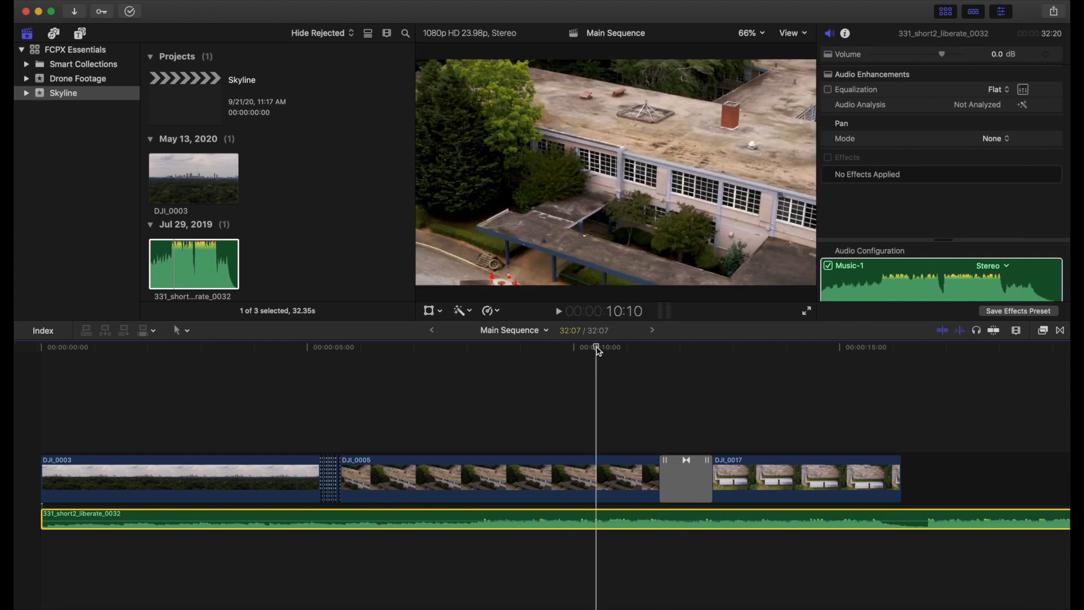
key(space)
key(space)
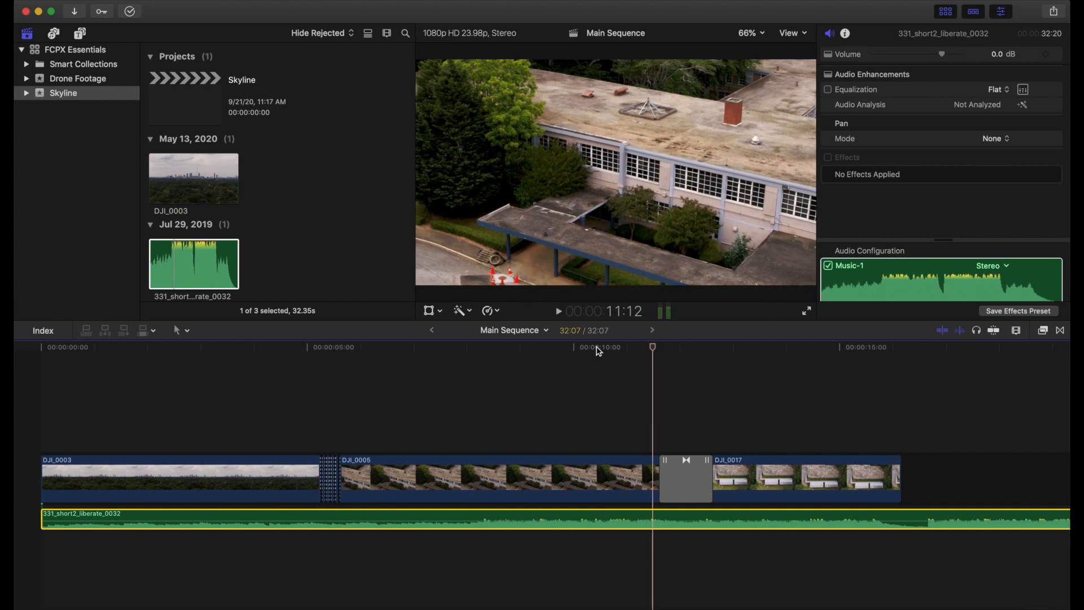
click(359, 348)
click(314, 359)
key(space)
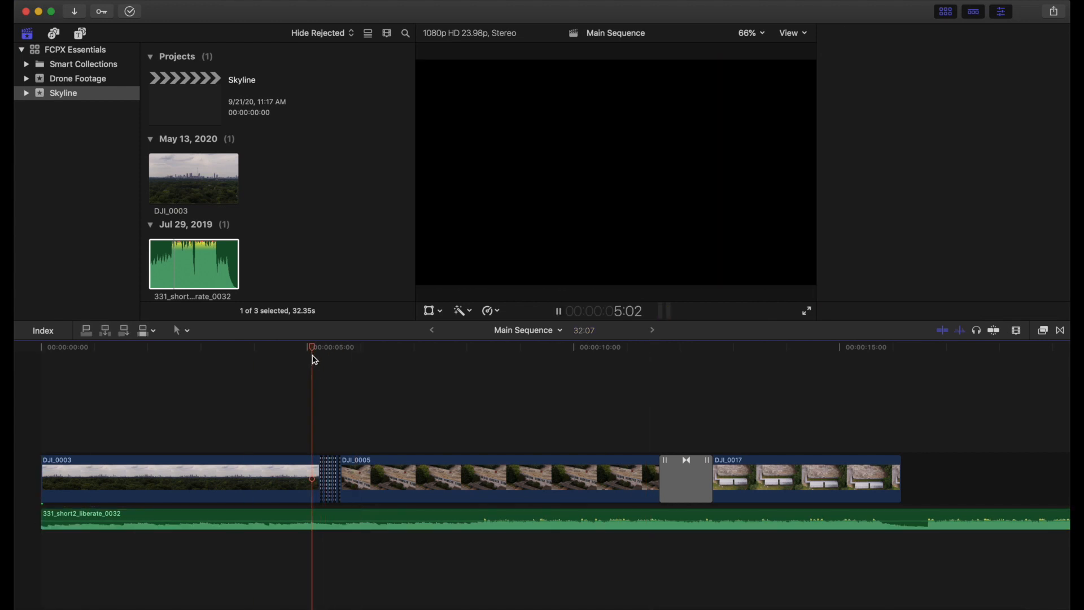
key(space)
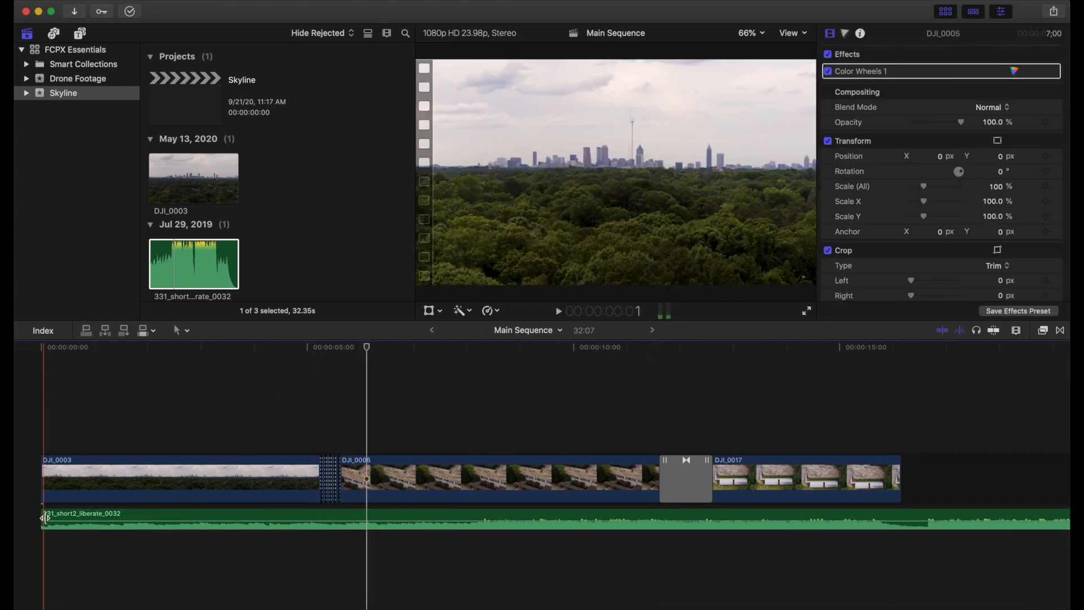
Trim about 7.5 seconds off the music clip's start, move it to begin about 2 seconds into the sequence, and play the first transition.
drag(44, 517, 448, 538)
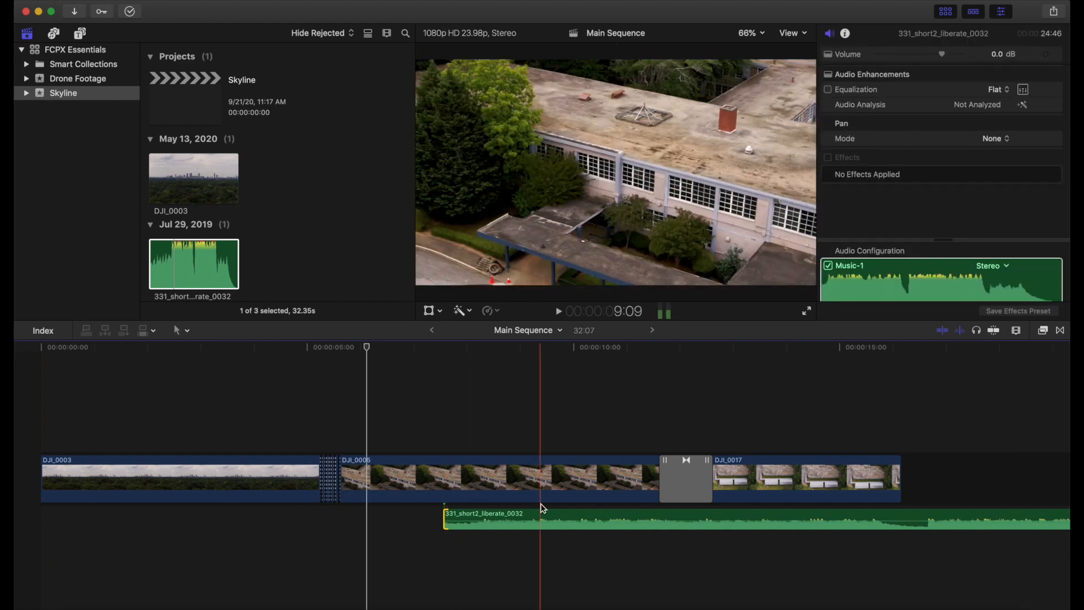
drag(547, 516, 119, 511)
click(279, 348)
key(space)
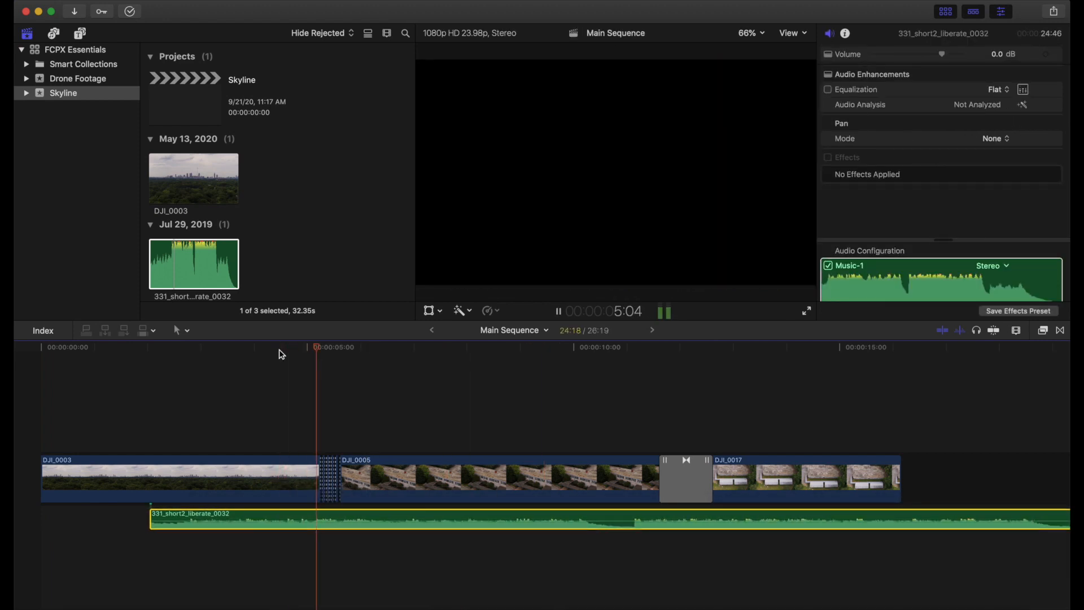
key(space)
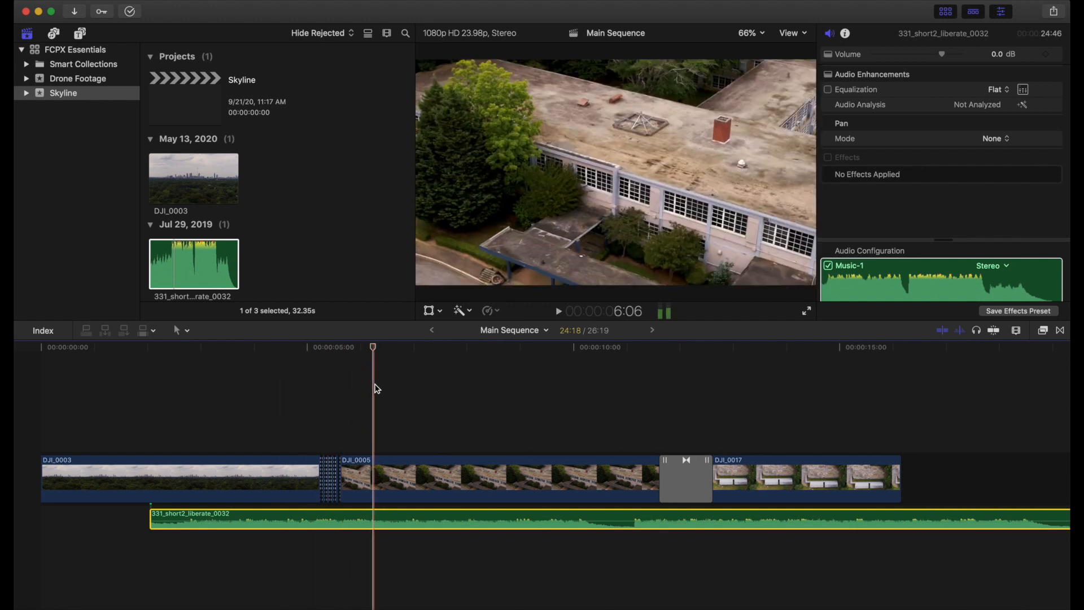
Shift the music clip slightly earlier, to start about 1.7 seconds into the sequence, and play the first transition from about 4:07.
click(351, 353)
key(space)
key(space)
click(270, 349)
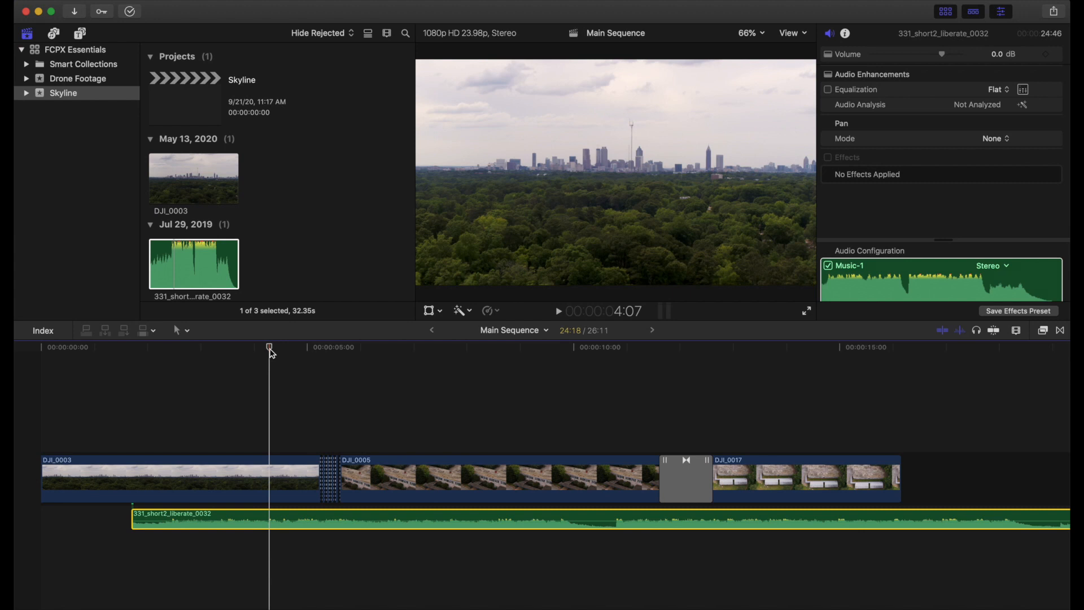
key(space)
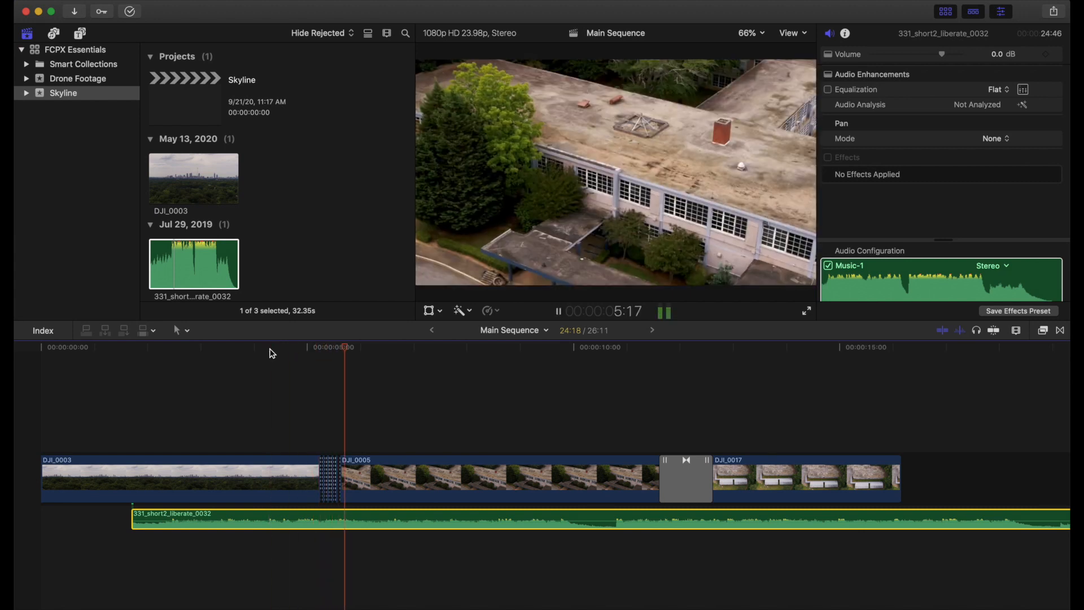
key(space)
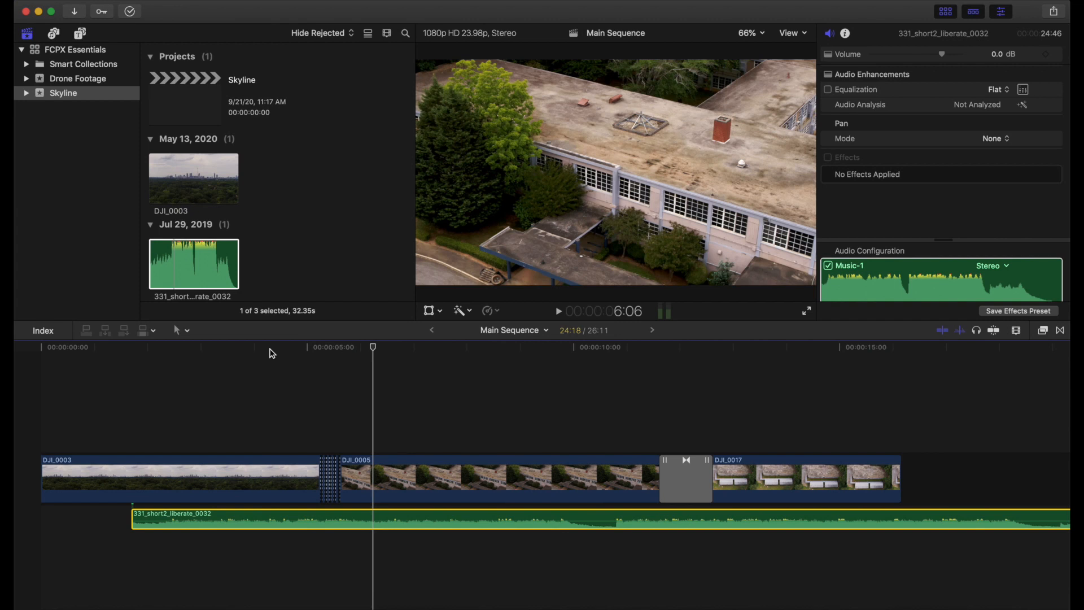
Extend the flicker transition back to about 4:18 by cutting the skyline clip's end into short pieces and disabling alternate ones, and play it.
key(super+equal)
key(super+equal)
key(super+equal)
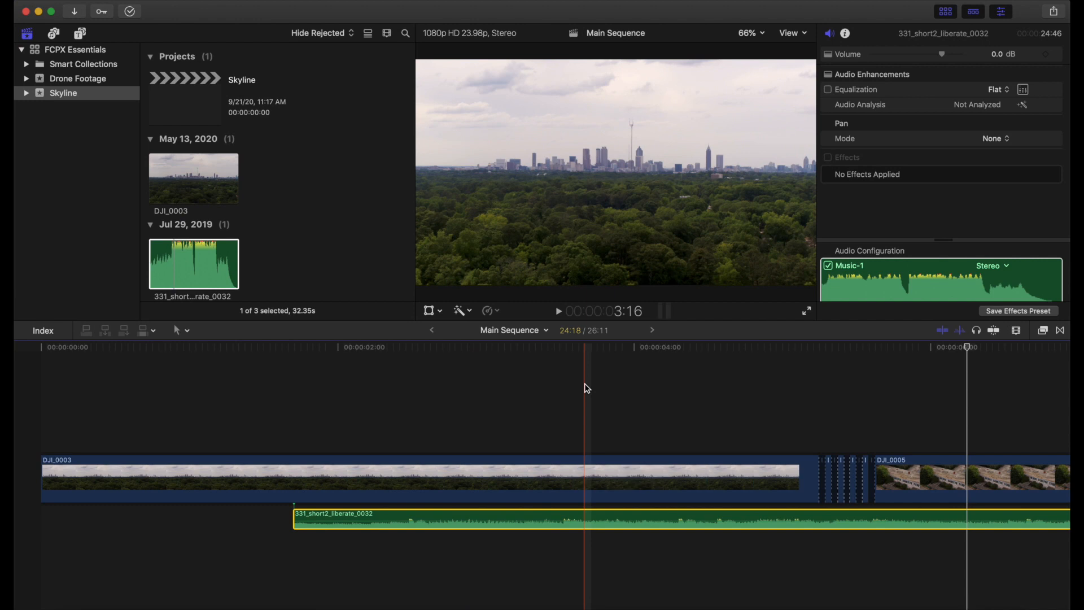
key(t)
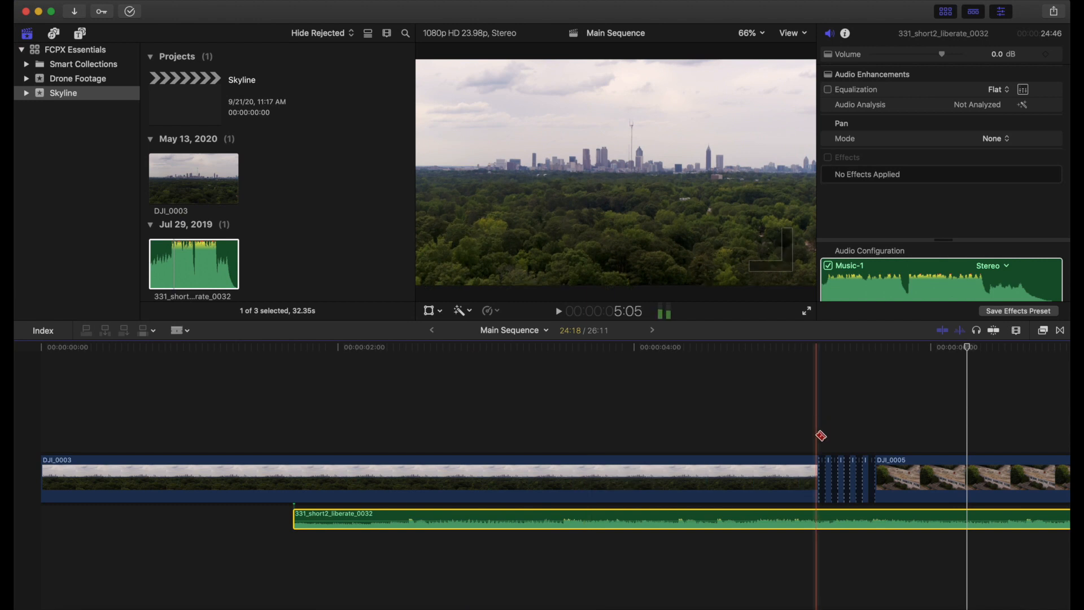
drag(820, 480, 771, 482)
click(758, 481)
click(751, 479)
key(a)
click(785, 478)
key(v)
click(683, 348)
key(space)
key(space)
Extend the music clip's start back to the beginning of the sequence and play from there through the first transition.
drag(296, 512, 17, 527)
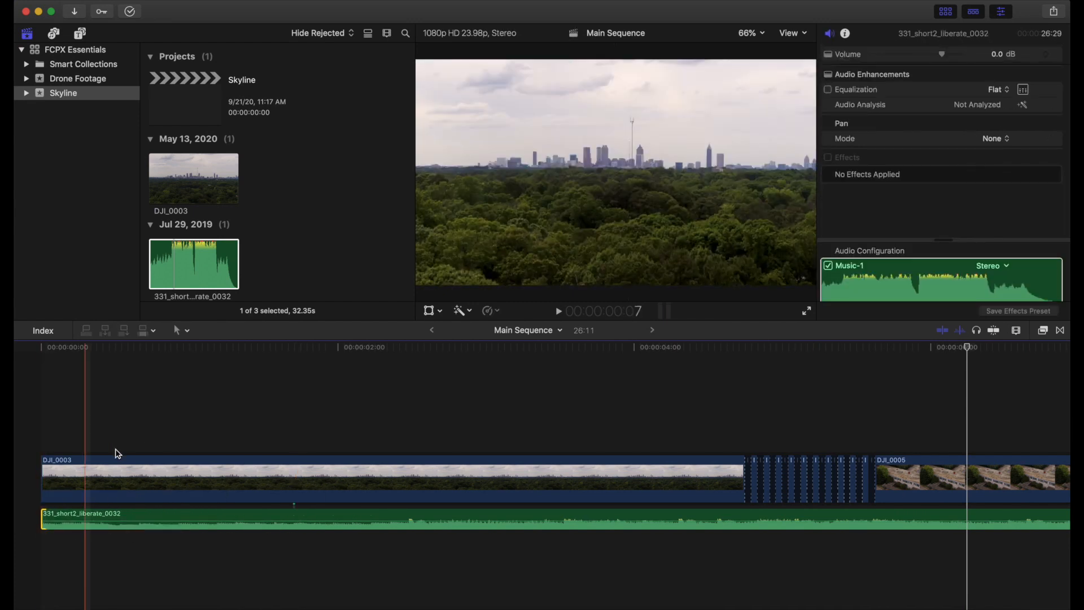
click(39, 350)
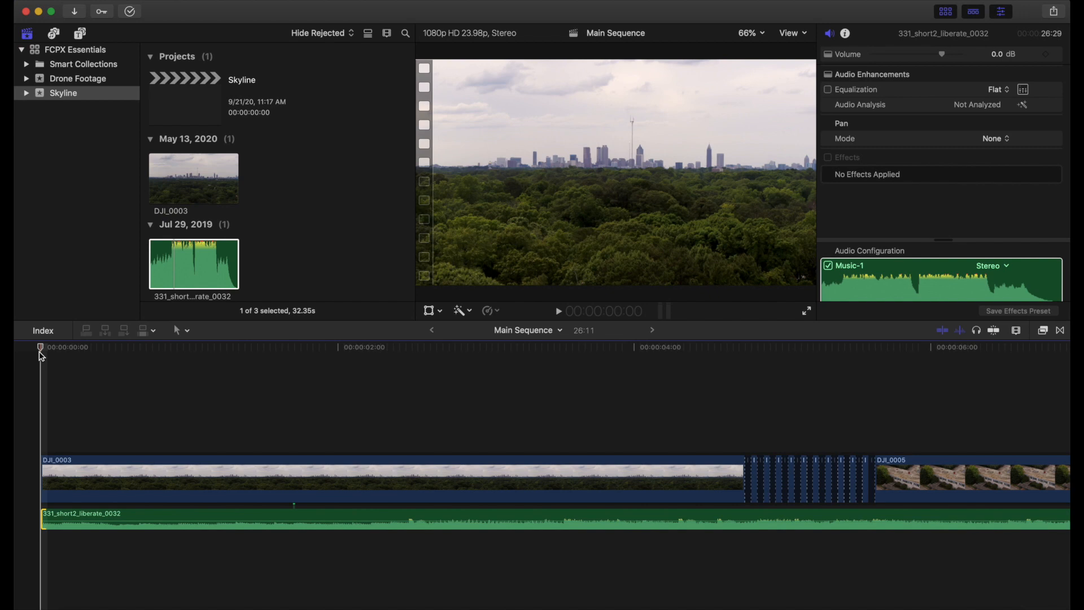
key(space)
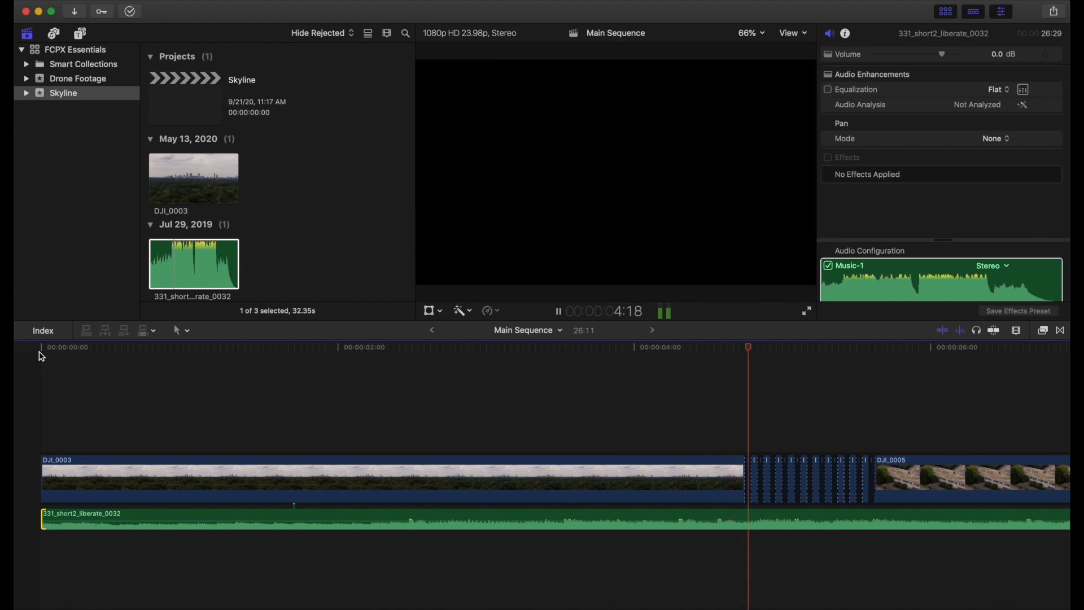
key(space)
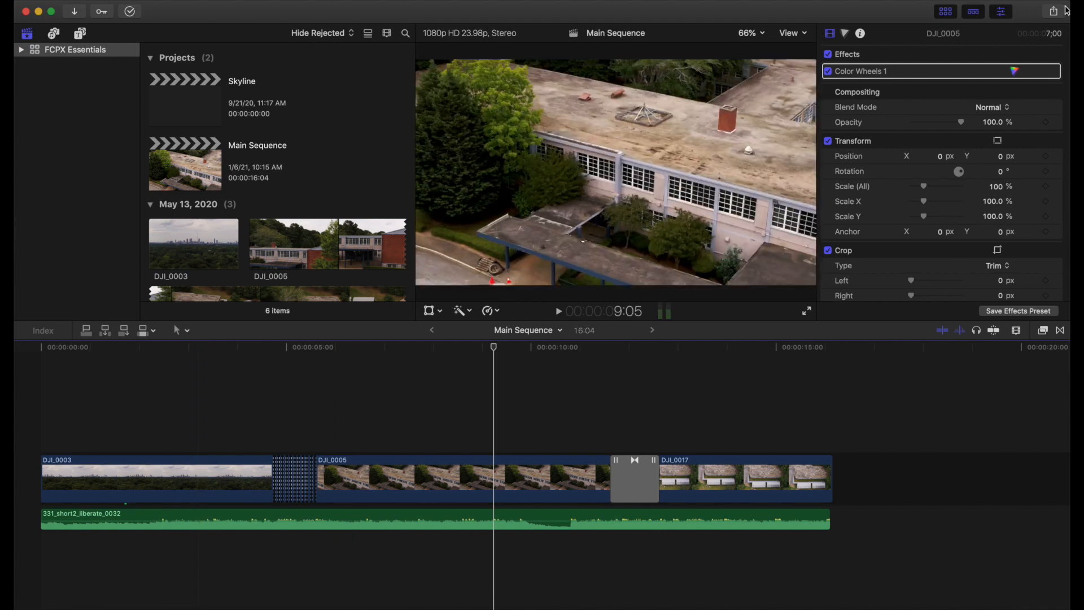
Start a Master File export of Main Sequence with the video codec set to Apple ProRes 422 HQ.
click(1061, 11)
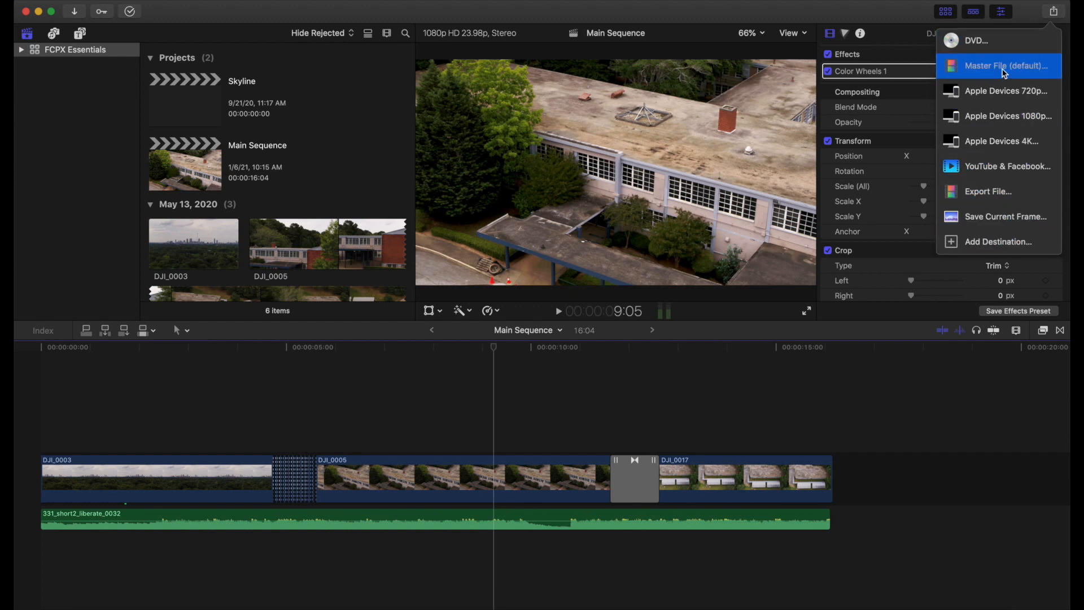
click(1005, 72)
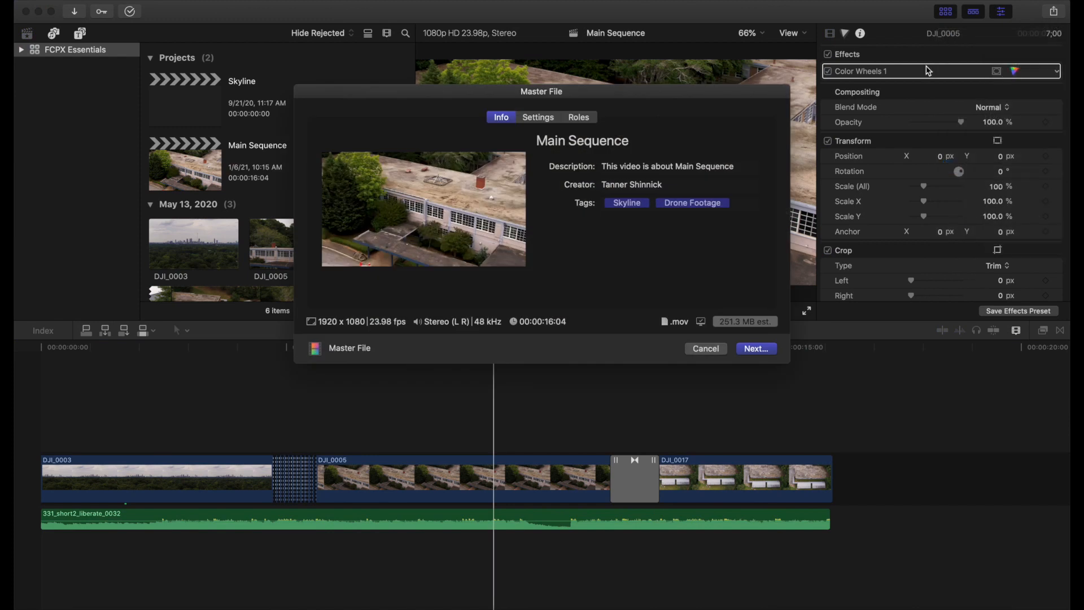
click(551, 116)
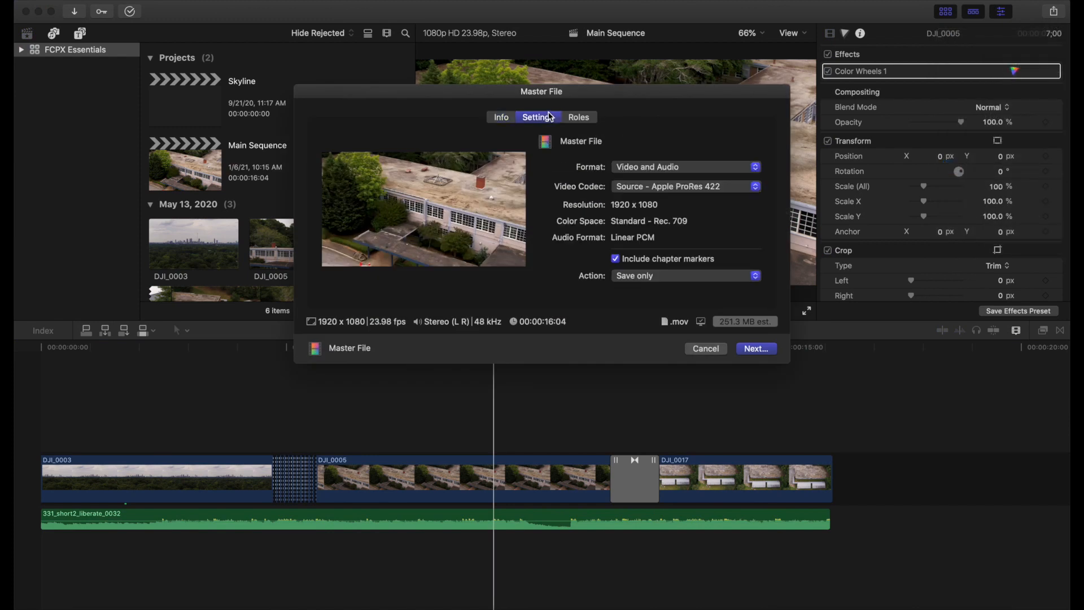
click(674, 191)
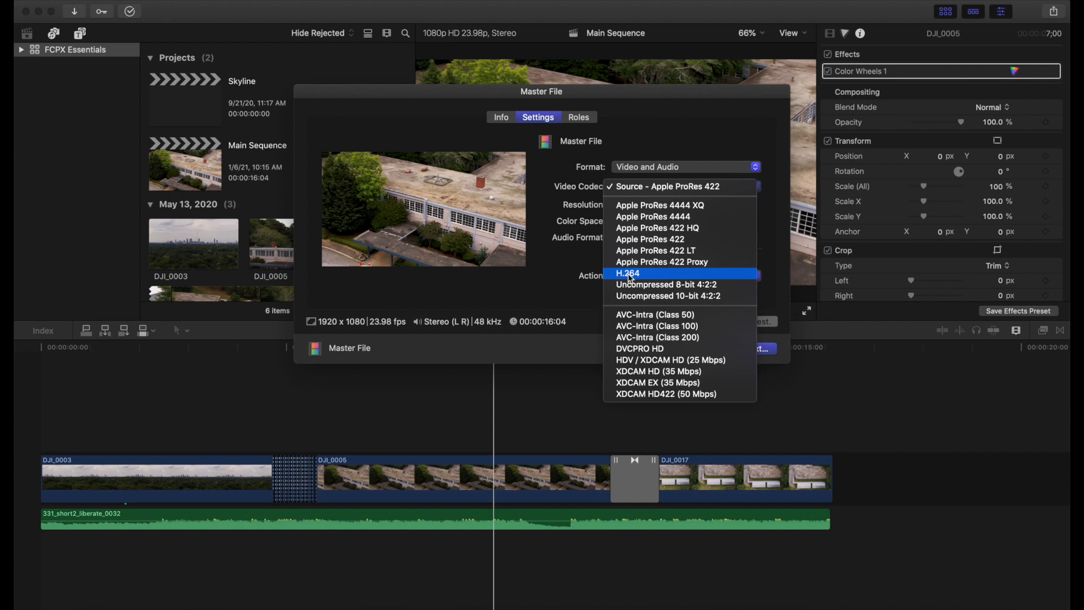
click(649, 229)
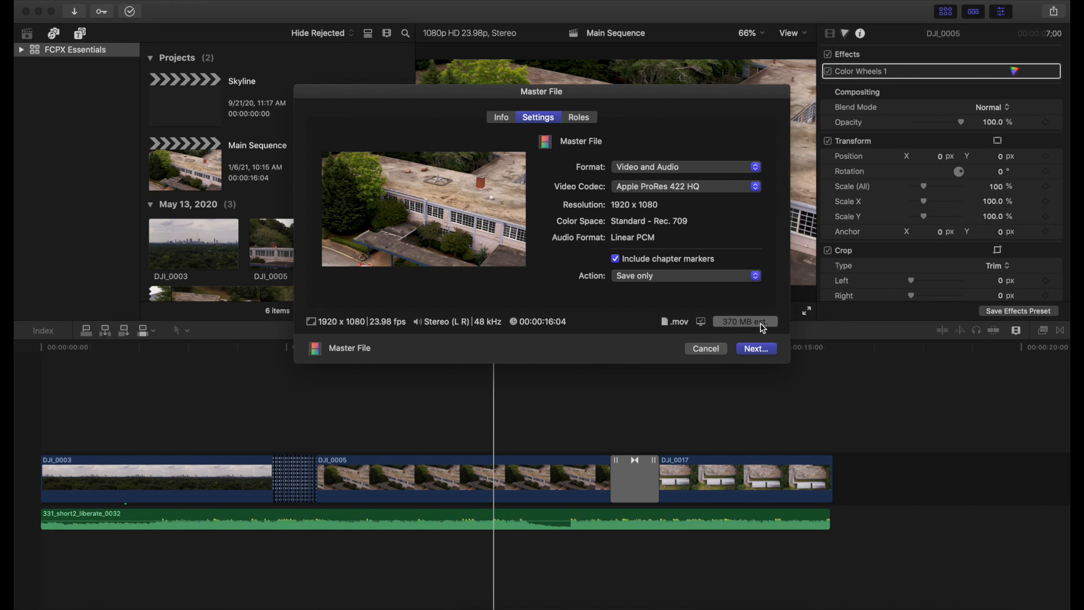
Try the H.264 video codec to compare the estimated file size, and return the codec to Apple ProRes 422 HQ.
click(662, 192)
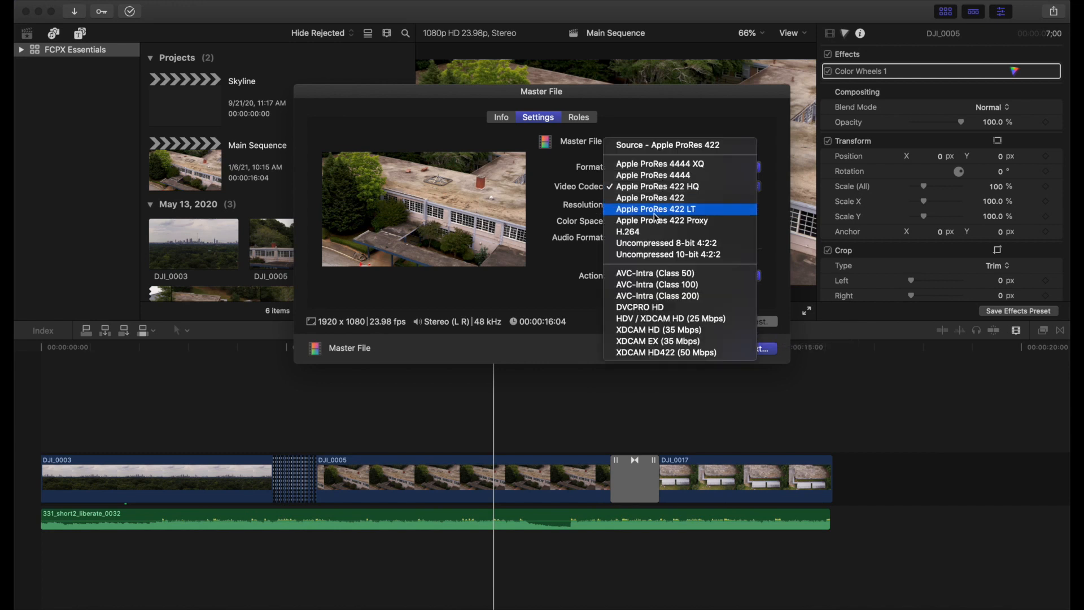
click(661, 232)
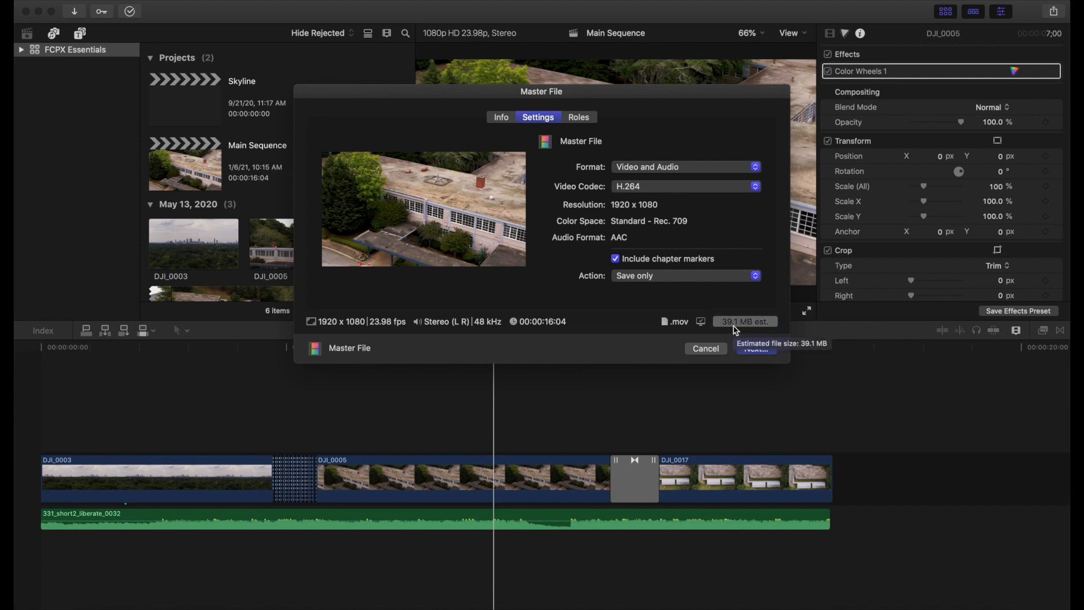
click(698, 189)
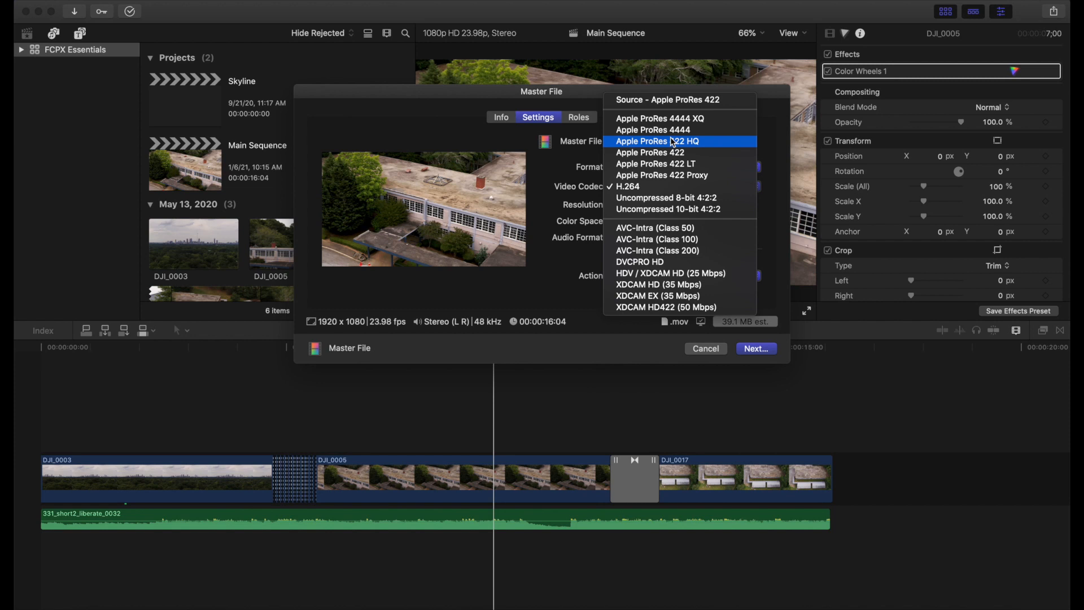
click(673, 143)
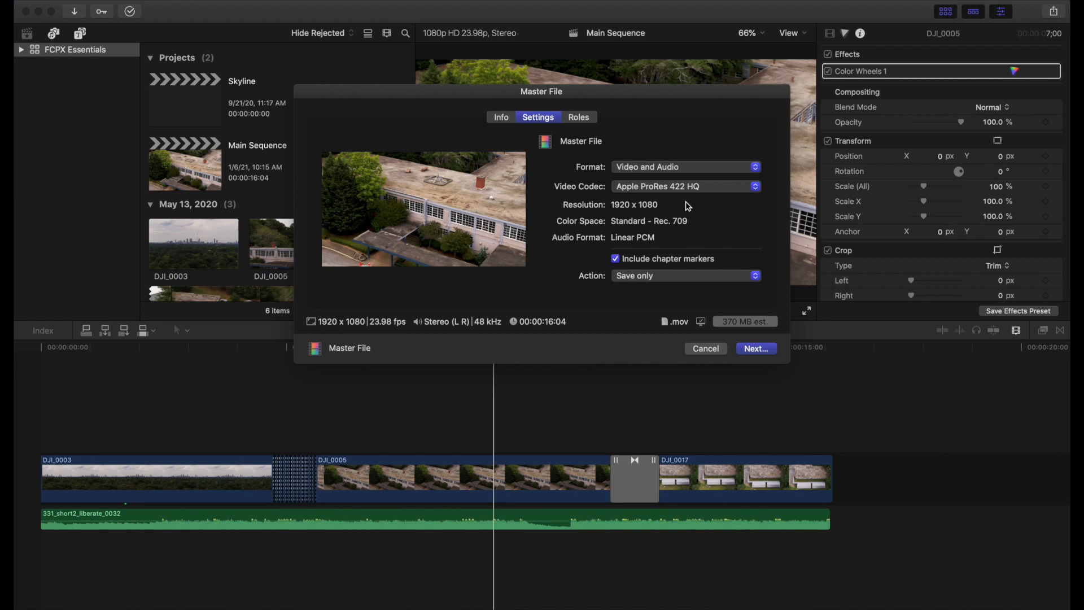
Save the master file to the Desktop as DroneFootage_PremiumBeat and play the exported movie.
click(760, 349)
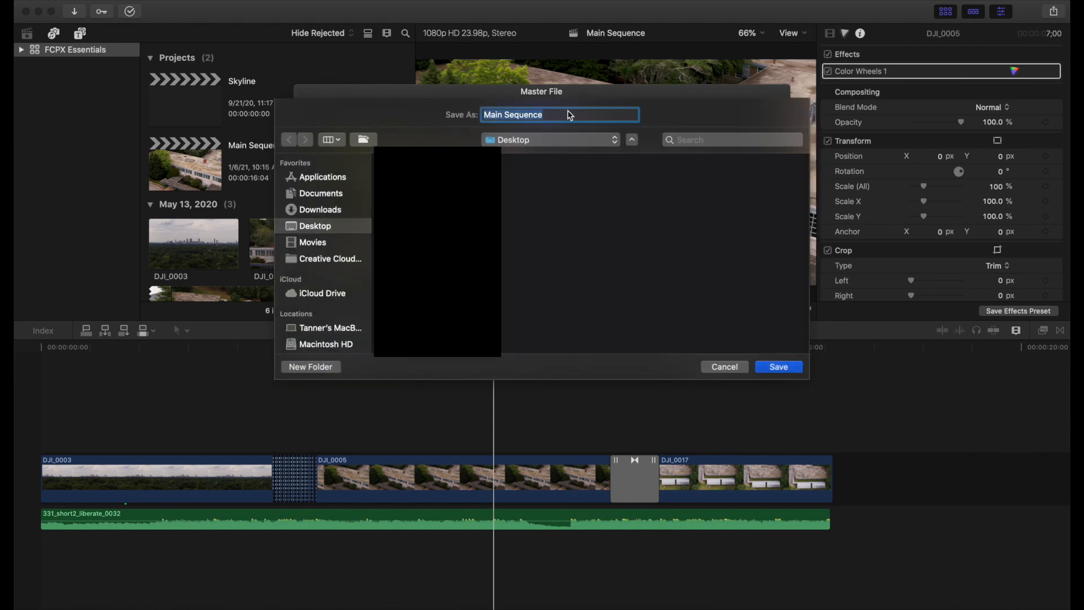
double_click(570, 116)
text(Dron)
key(BackSpace)
key(BackSpace)
key(BackSpace)
text(DroneFootage_PremiumBeat)
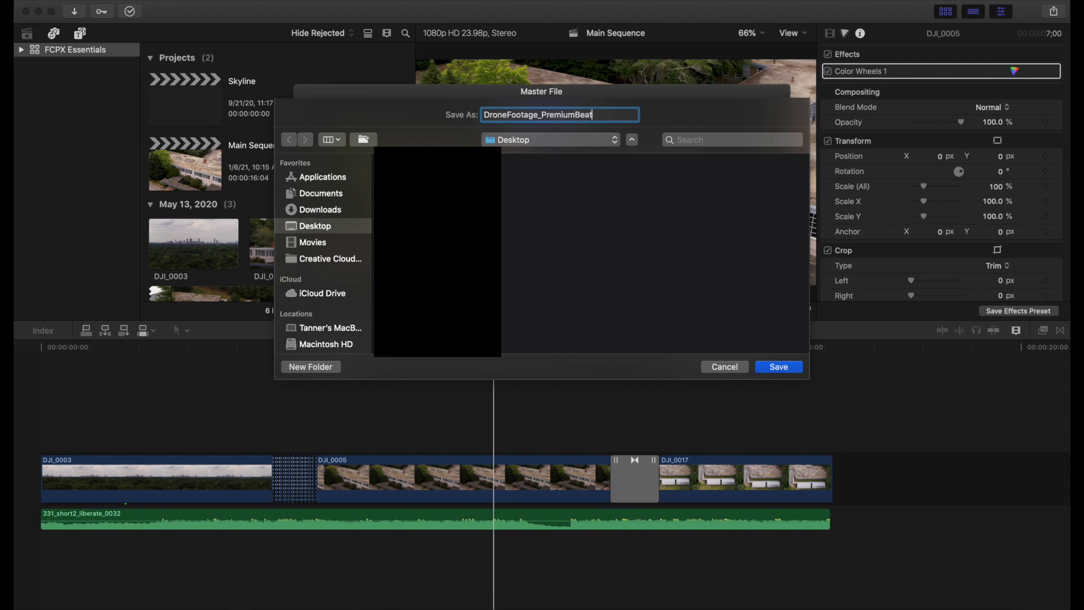
key(Return)
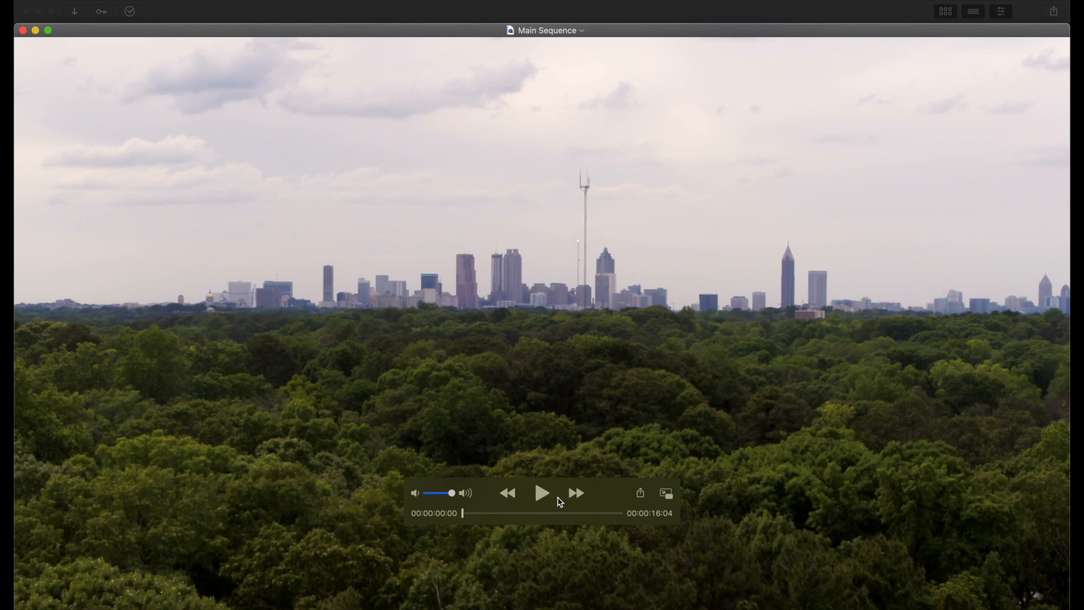
click(542, 494)
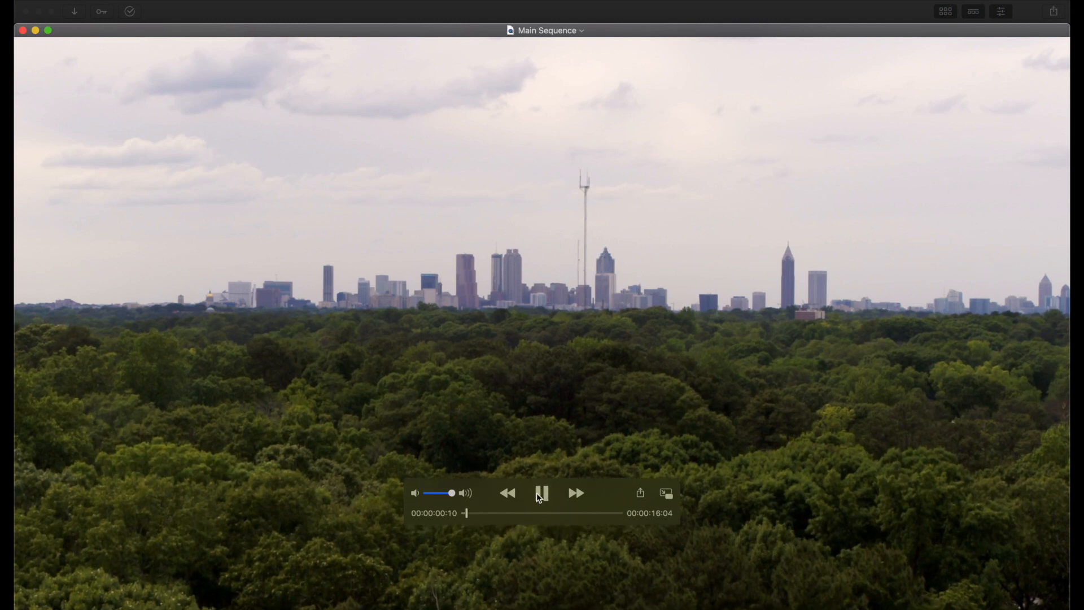